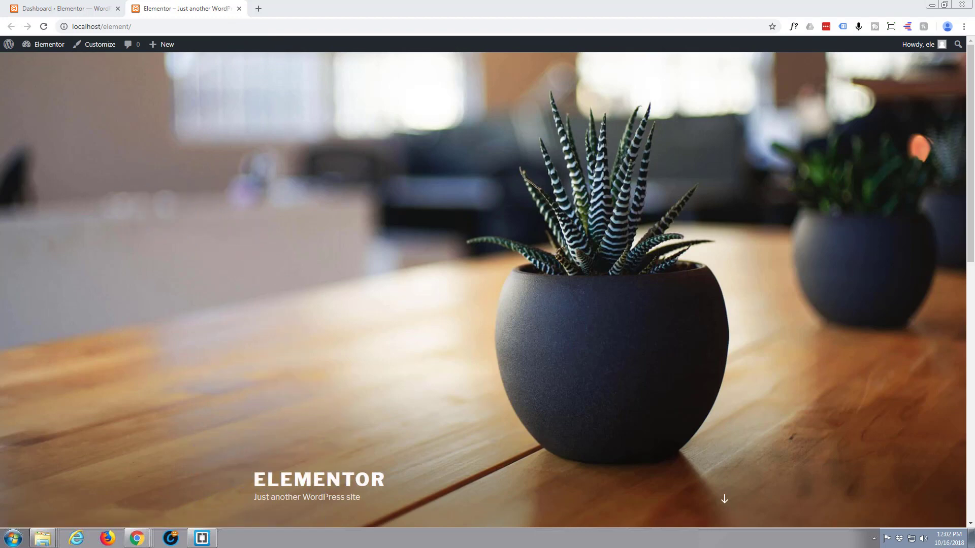
# From the admin dashboard, search the plugin directory for 'elementor' and install Elementor Page Builder.
pyautogui.click(66, 9)
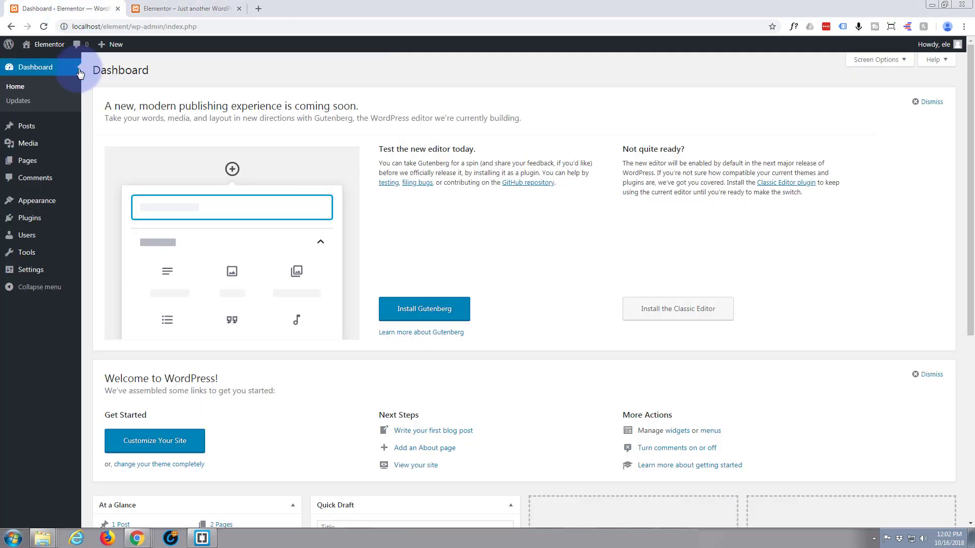
pyautogui.click(35, 223)
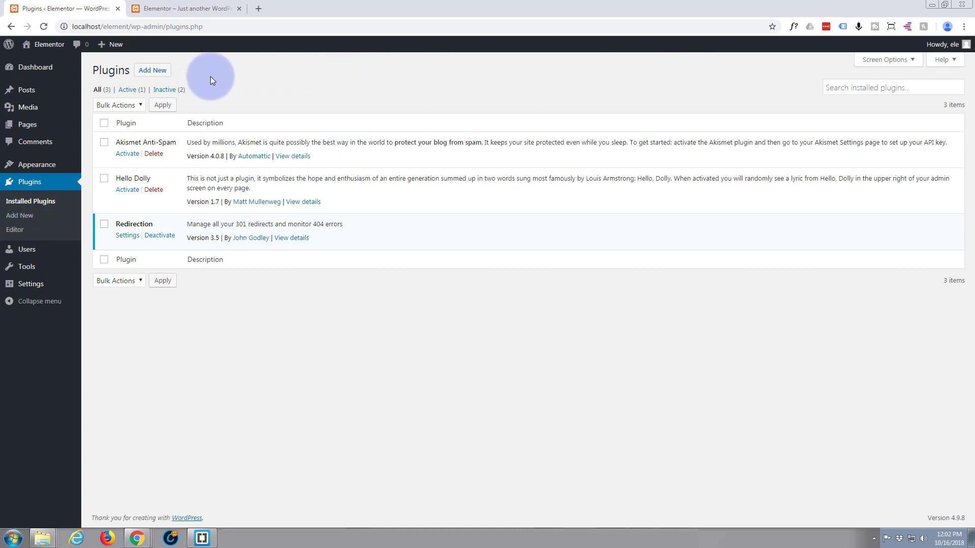
pyautogui.click(152, 71)
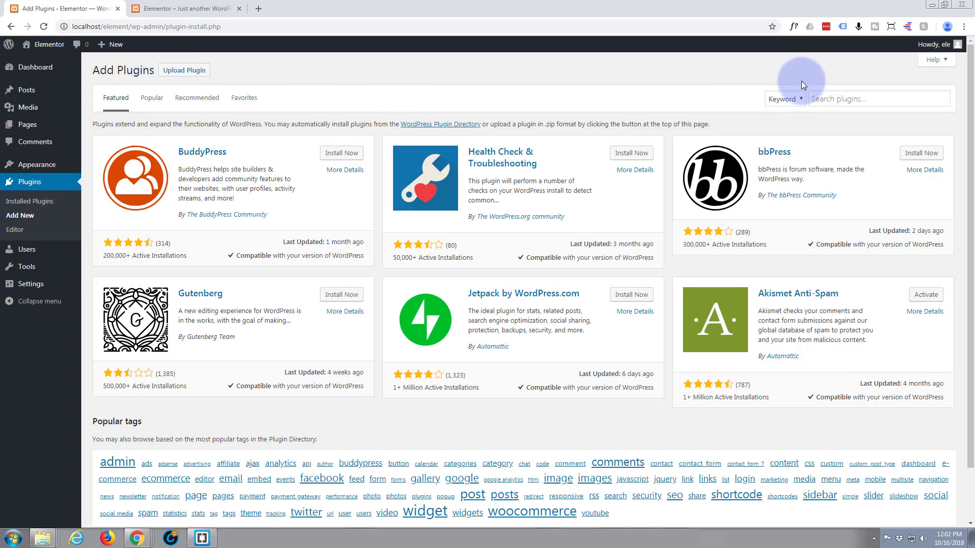
pyautogui.click(835, 98)
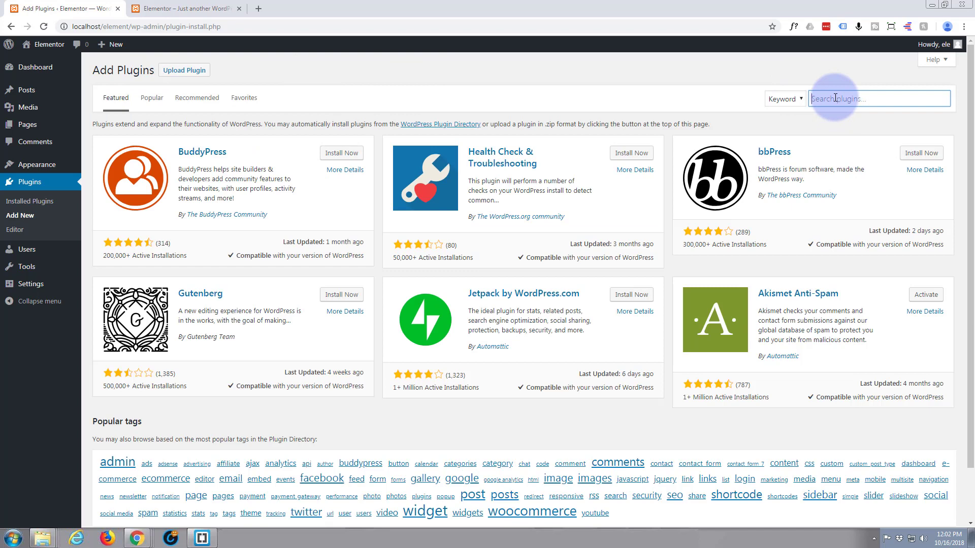
pyautogui.write('elementor')
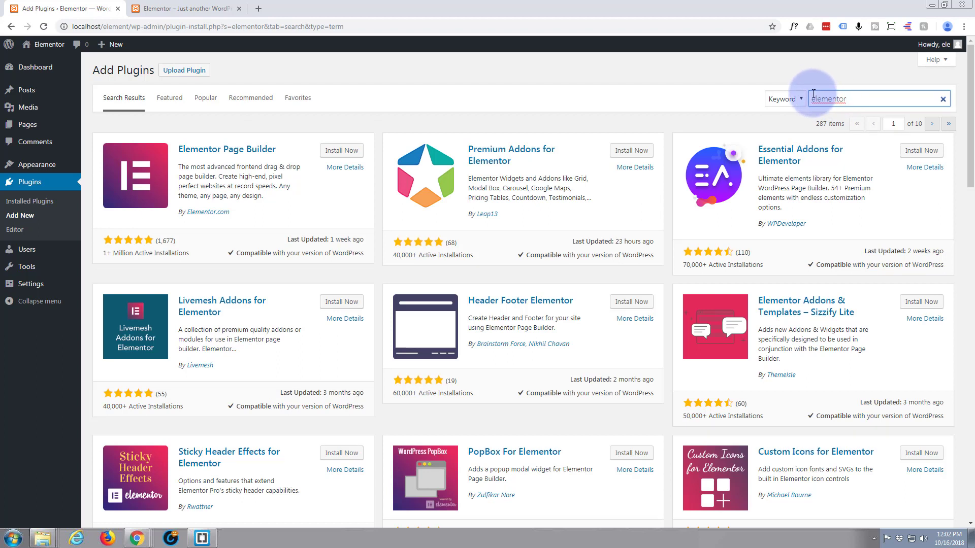
pyautogui.click(341, 152)
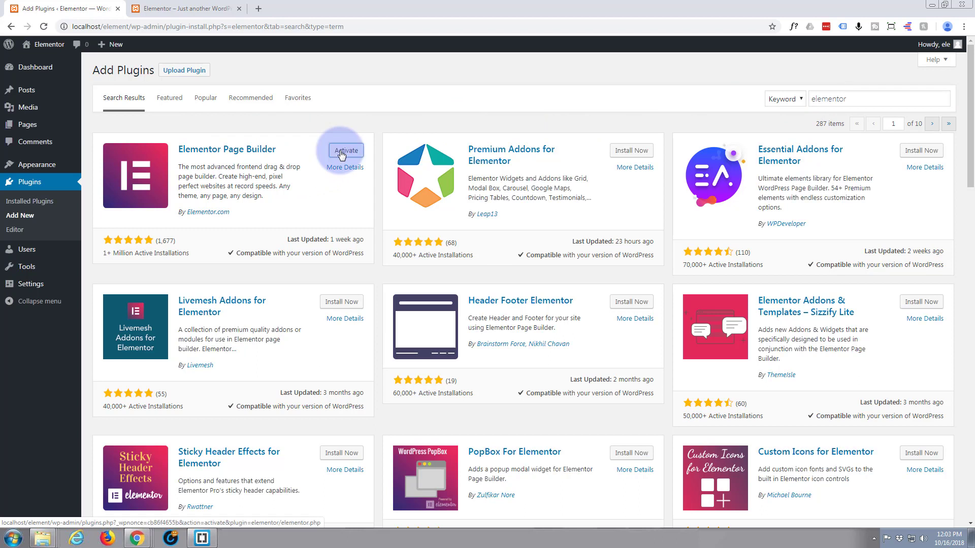
# Activate Elementor and view its empty My Templates library.
pyautogui.click(347, 152)
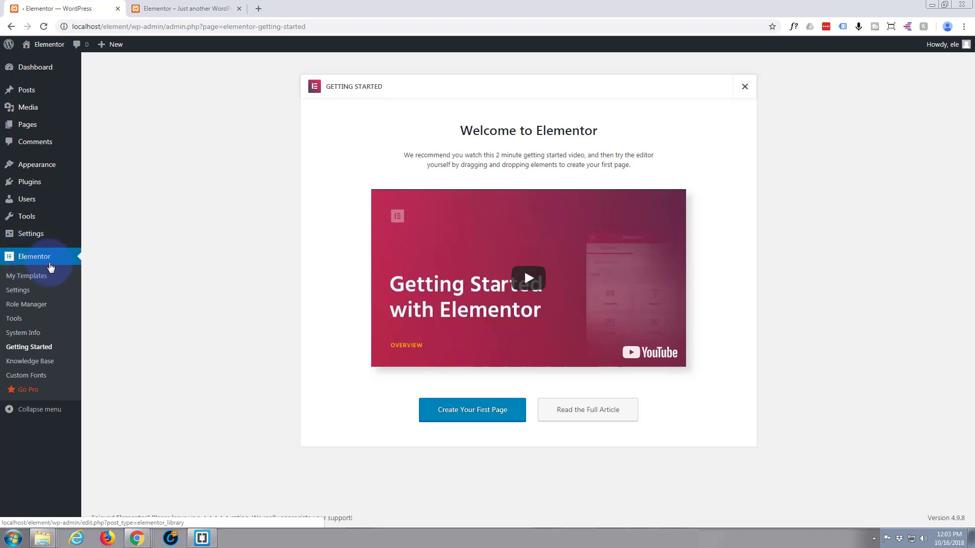
pyautogui.click(31, 277)
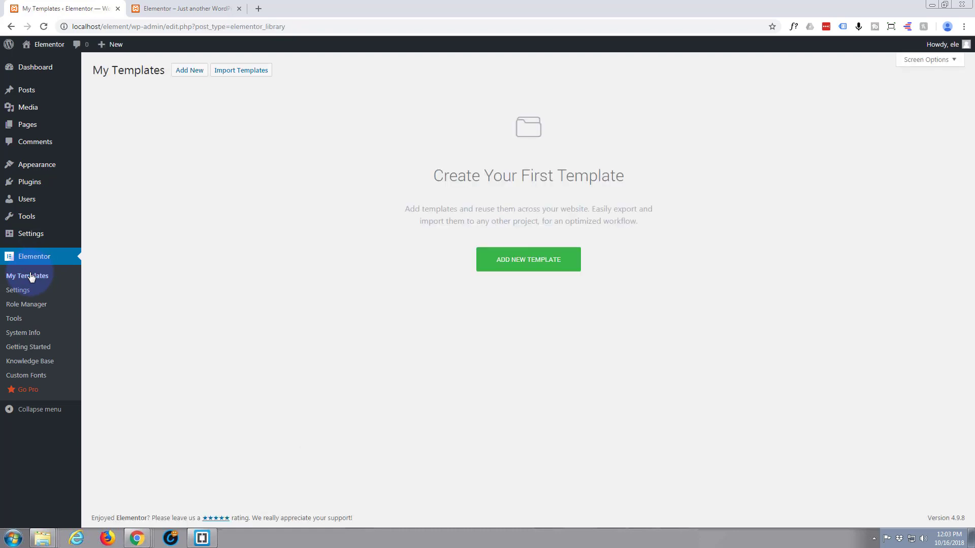
# On Elementor Settings' General tab, toggle Disable Default Colors, leaving it unchecked.
pyautogui.click(18, 293)
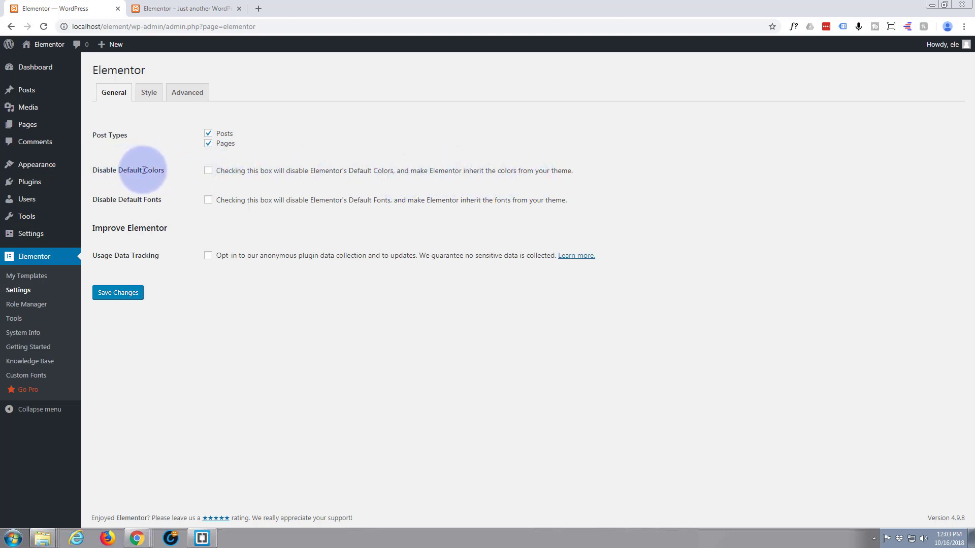
pyautogui.click(208, 172)
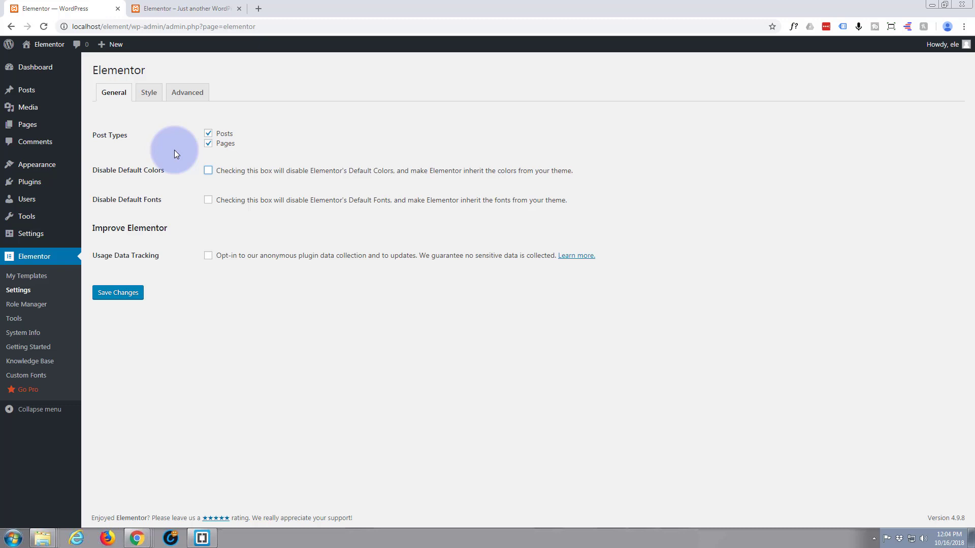
# Review the Style tab: Sans-serif generic fonts, 1140 px content width, 20 px widget spacing.
pyautogui.click(147, 95)
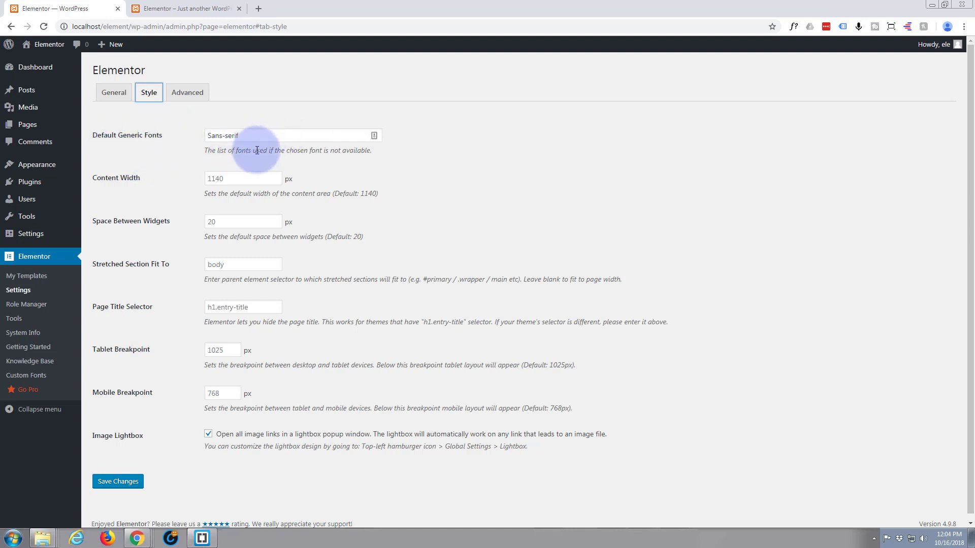
pyautogui.moveTo(253, 135); pyautogui.dragTo(193, 137)
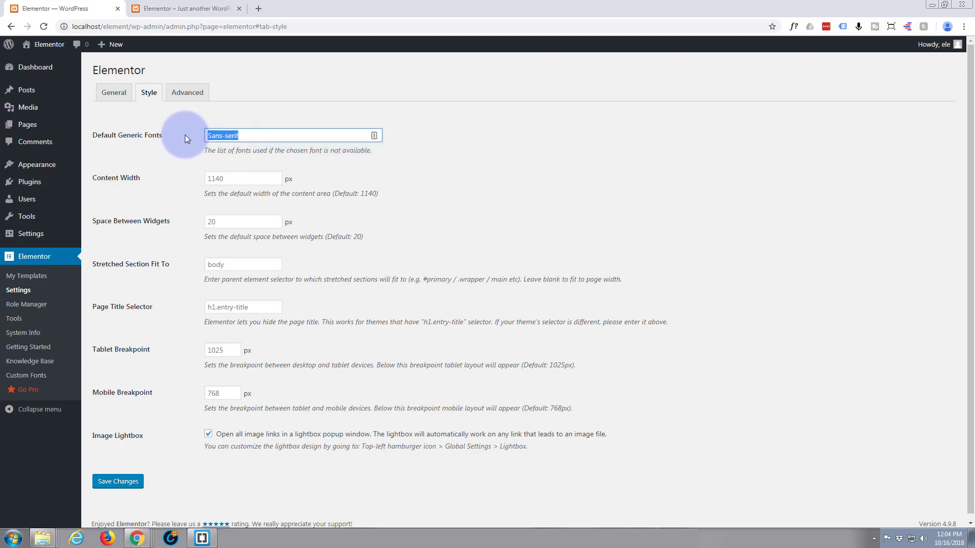
pyautogui.click(135, 184)
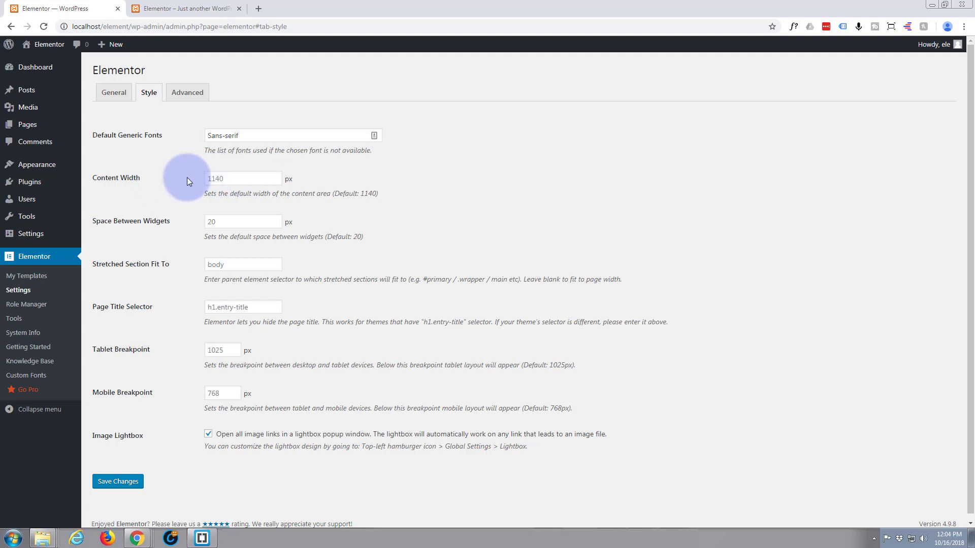
pyautogui.click(232, 178)
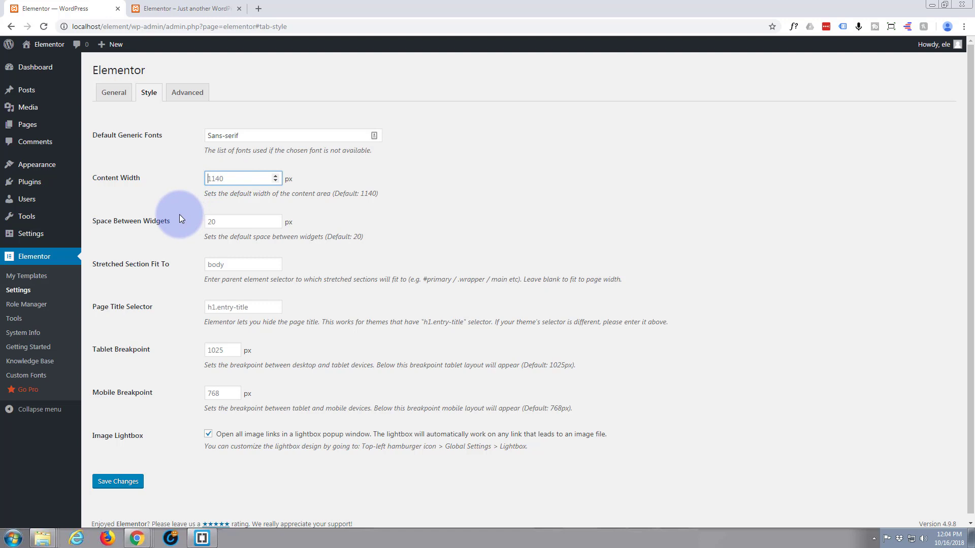
pyautogui.scroll(-1, 172, 227)
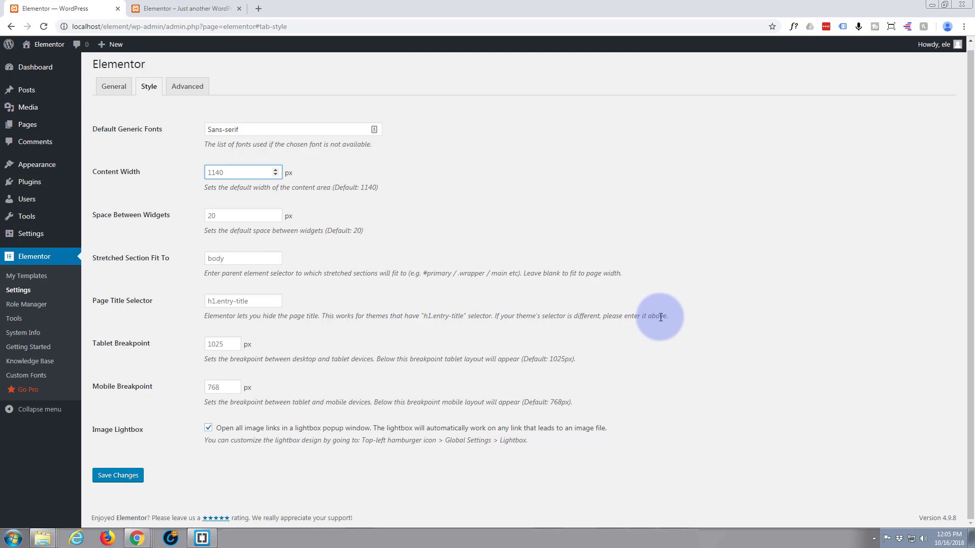
pyautogui.click(252, 301)
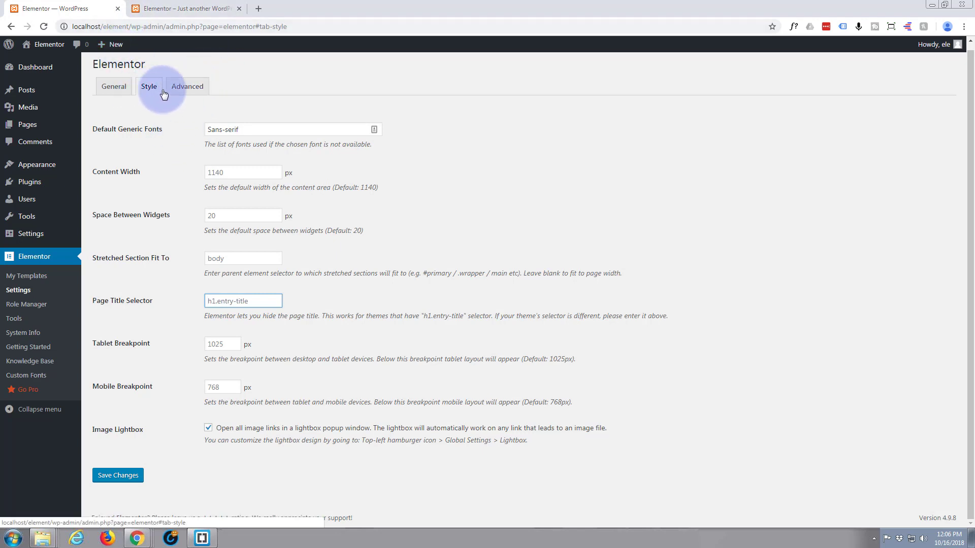
# On the Advanced tab, keep CSS Print Method at External File.
pyautogui.click(186, 90)
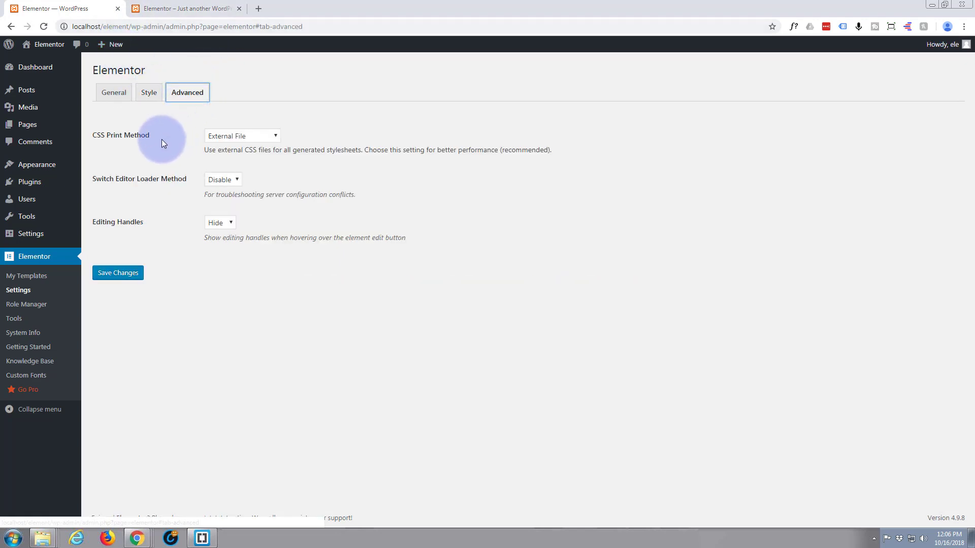
pyautogui.click(275, 137)
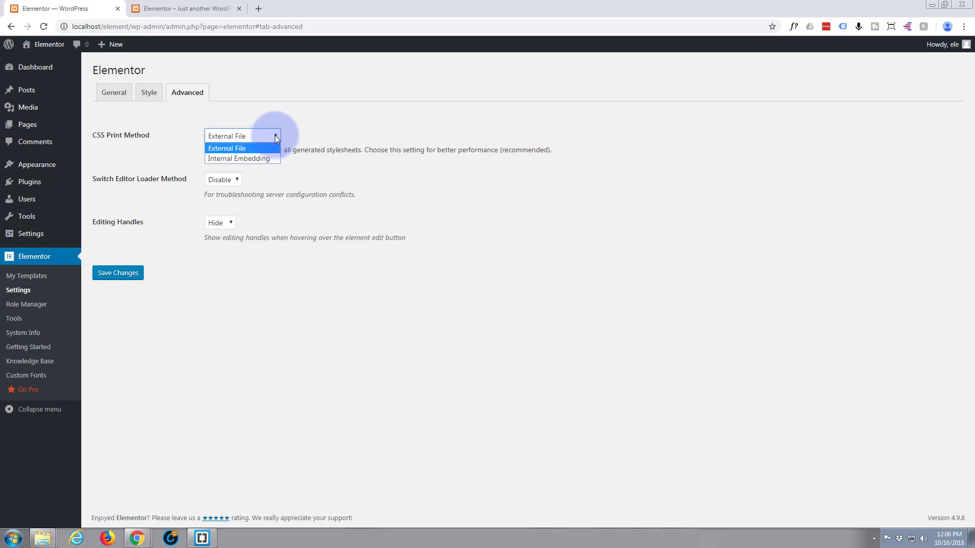
pyautogui.click(276, 135)
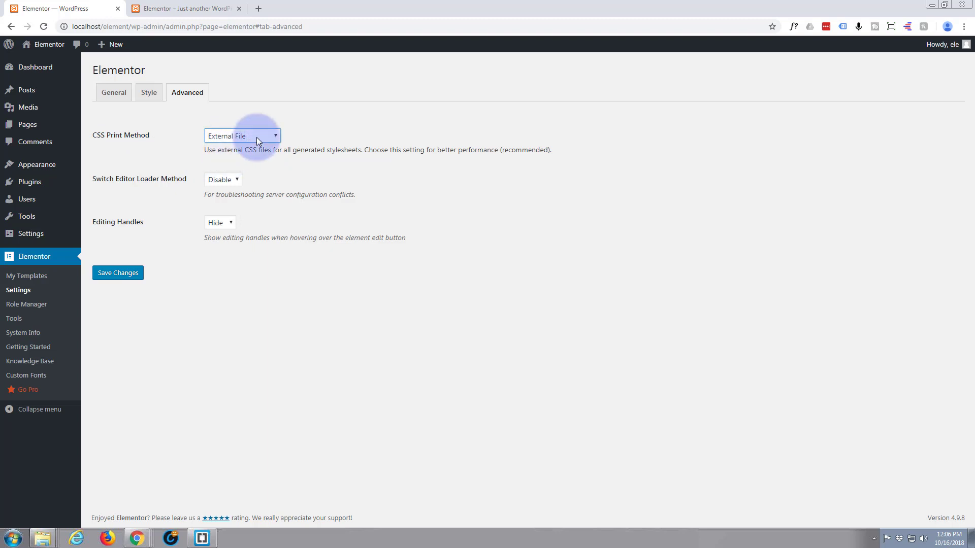
pyautogui.click(278, 137)
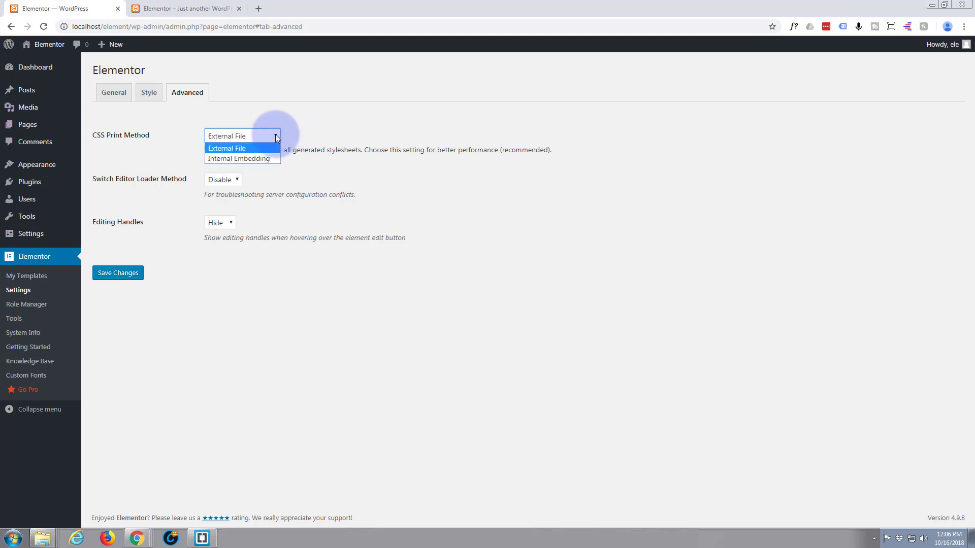
pyautogui.click(277, 138)
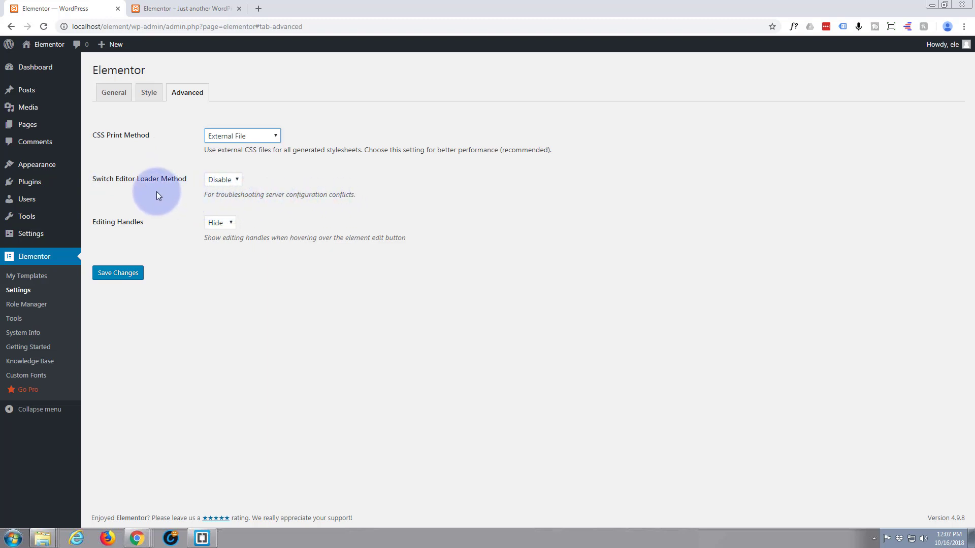
# Leave Switch Editor Loader Method at Disable and review the Editing Handles options.
pyautogui.click(235, 178)
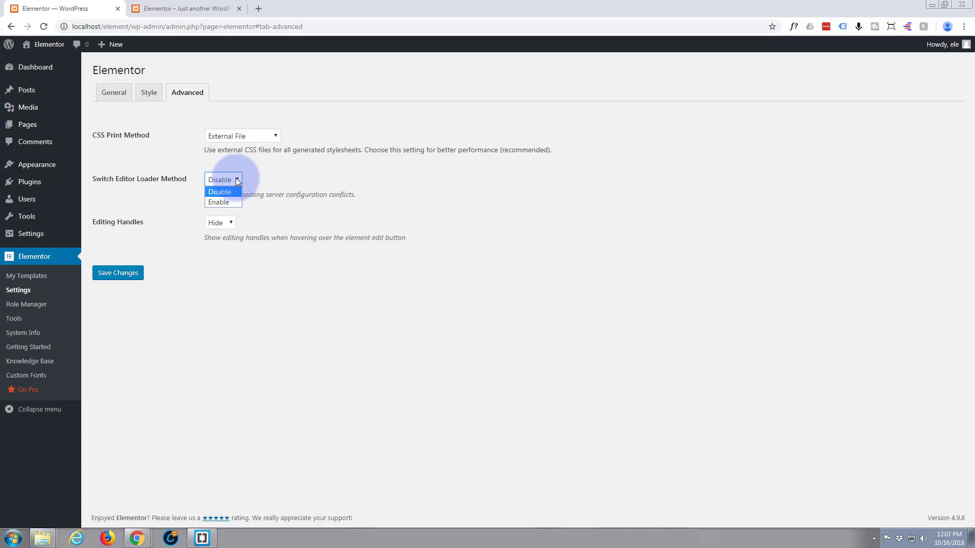
pyautogui.click(236, 177)
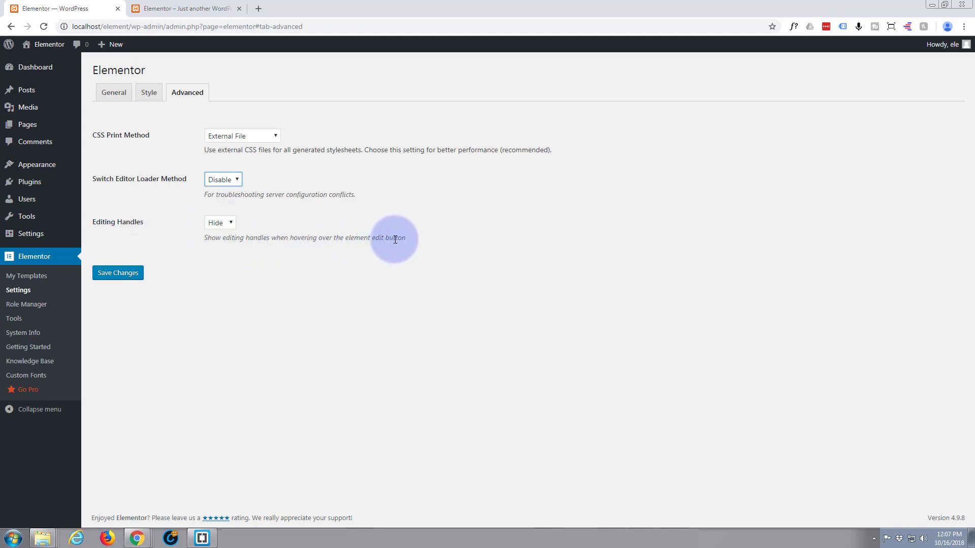
pyautogui.click(232, 224)
pyautogui.click(220, 246)
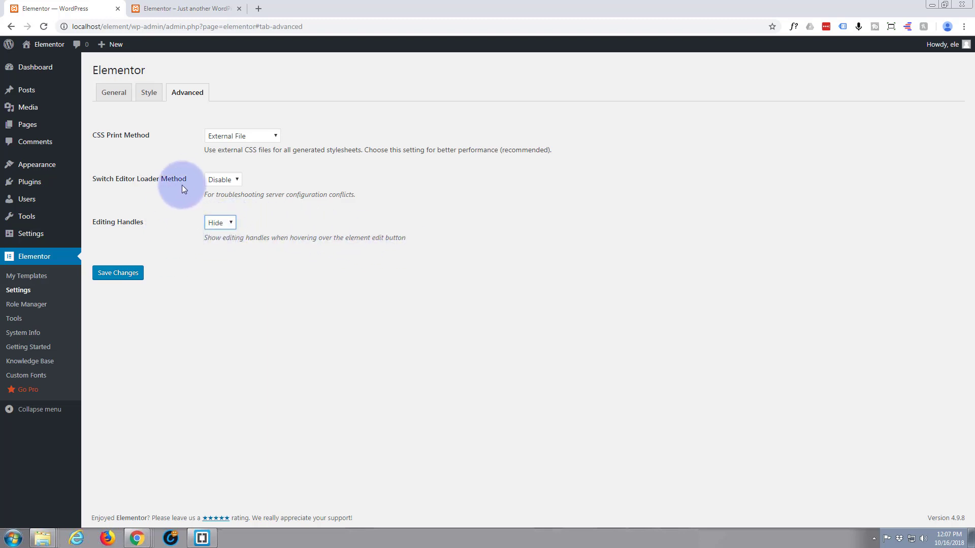
pyautogui.click(183, 94)
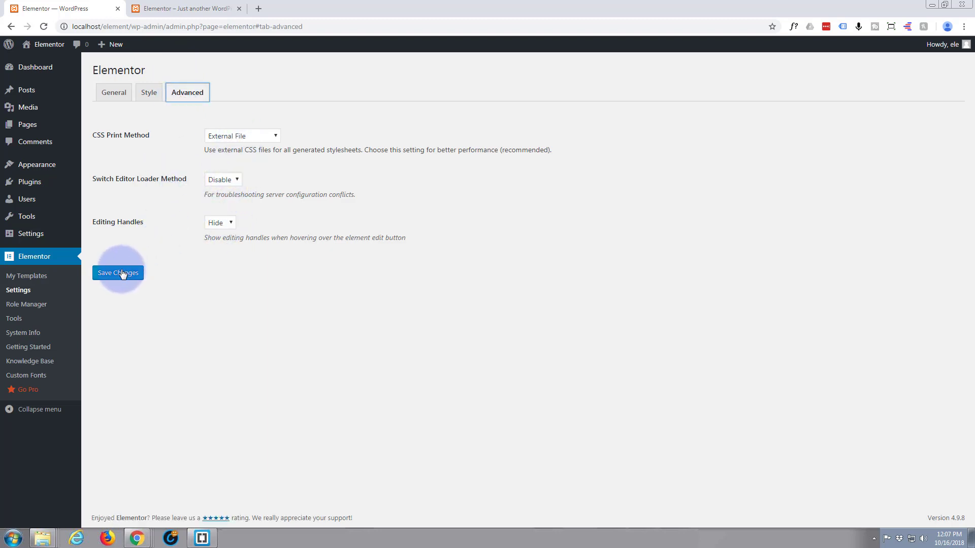
# In the Role Manager, expand and collapse the Editor, Author, Contributor and Subscriber rows.
pyautogui.click(31, 309)
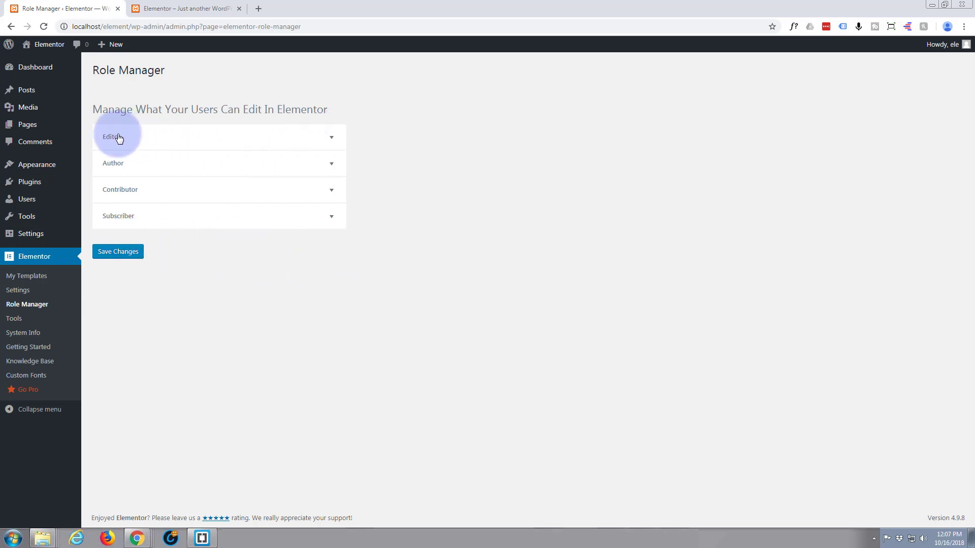
pyautogui.click(332, 137)
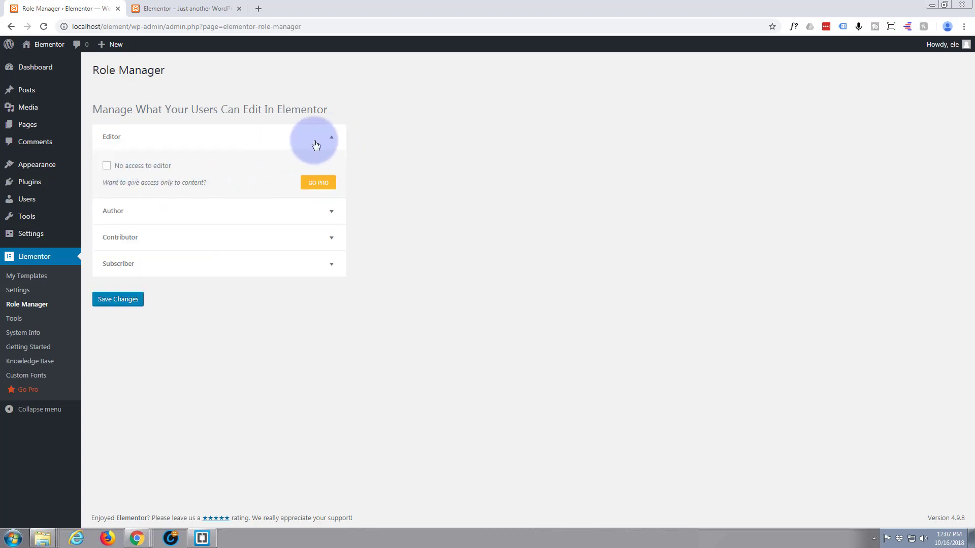
pyautogui.click(331, 139)
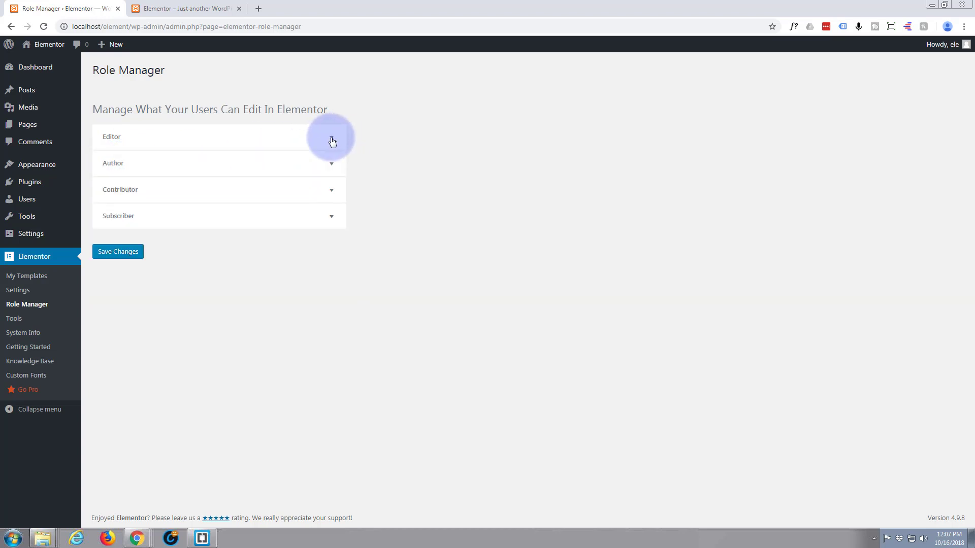
pyautogui.click(333, 166)
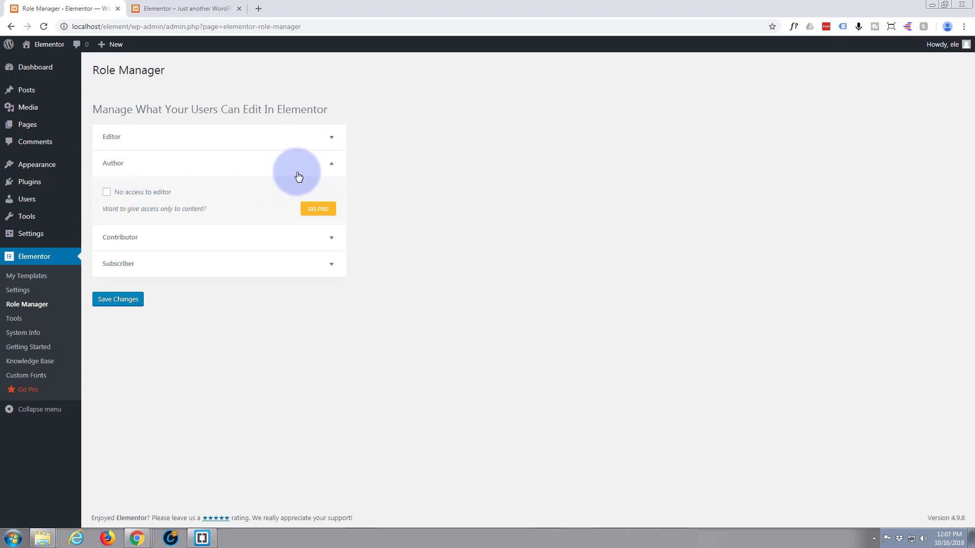
pyautogui.click(331, 165)
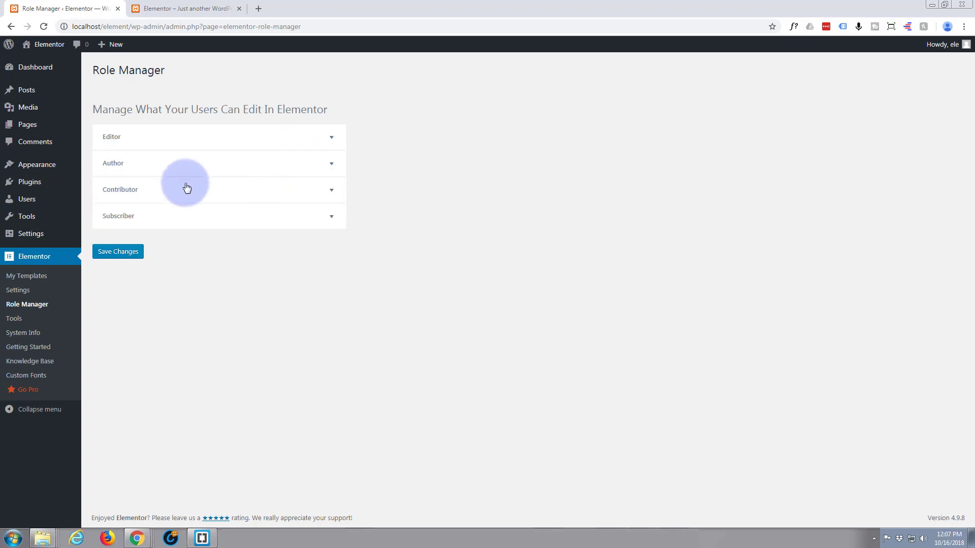
pyautogui.click(330, 192)
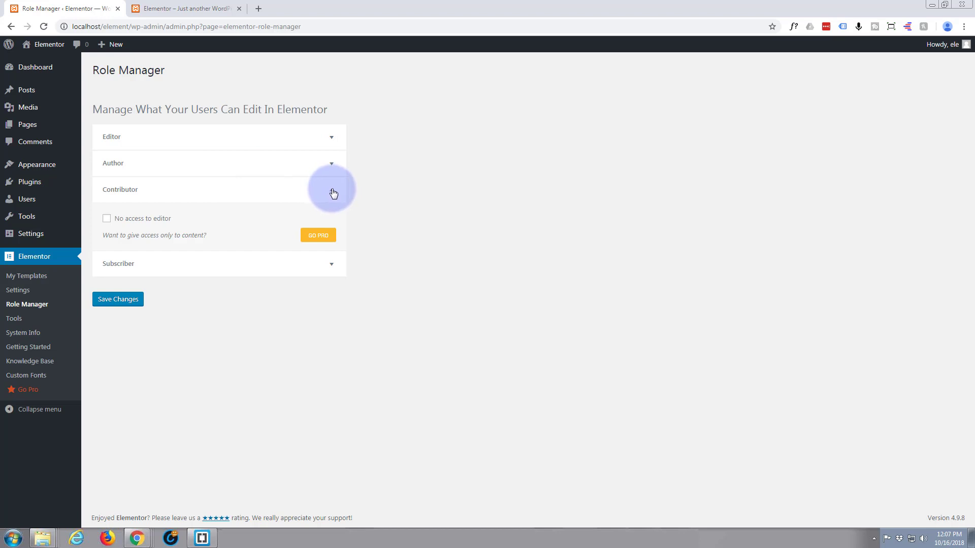
pyautogui.click(333, 192)
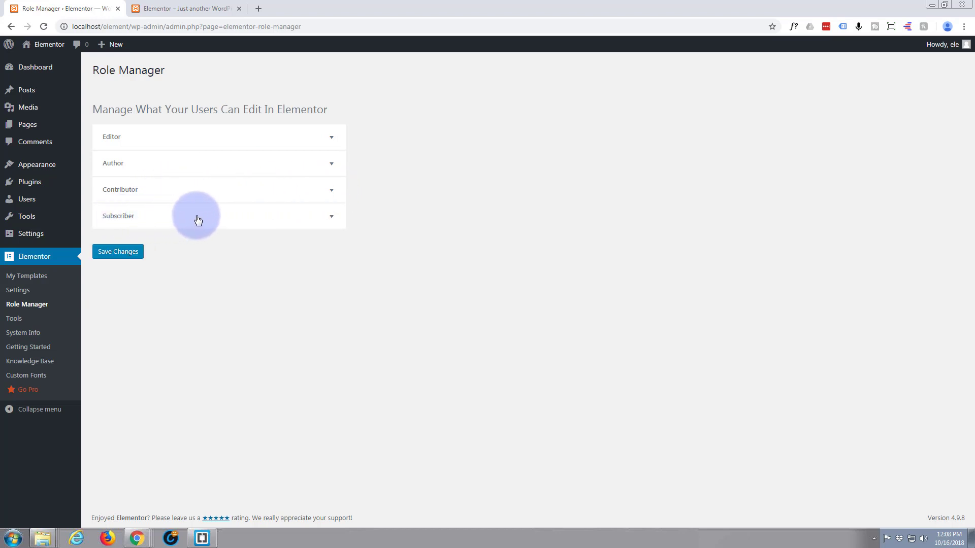
pyautogui.click(332, 221)
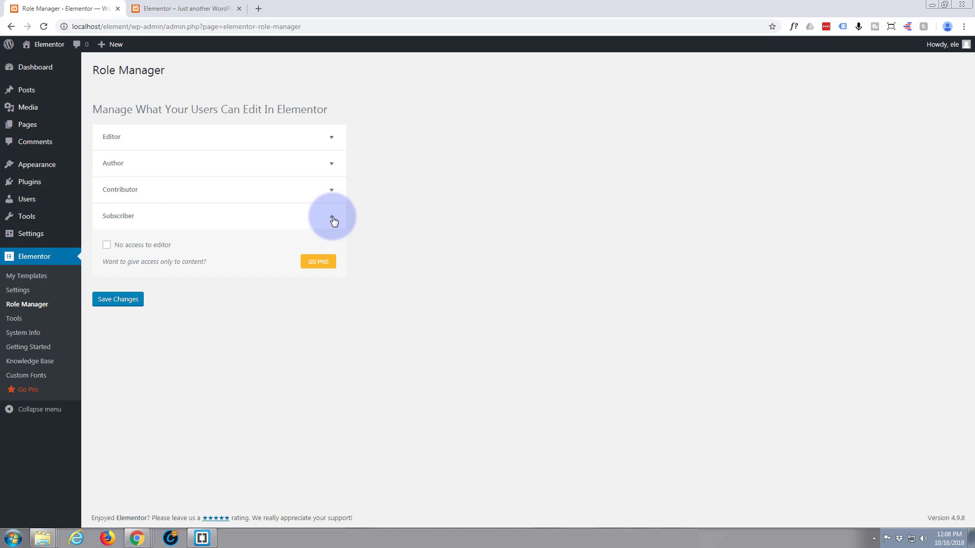
pyautogui.click(333, 220)
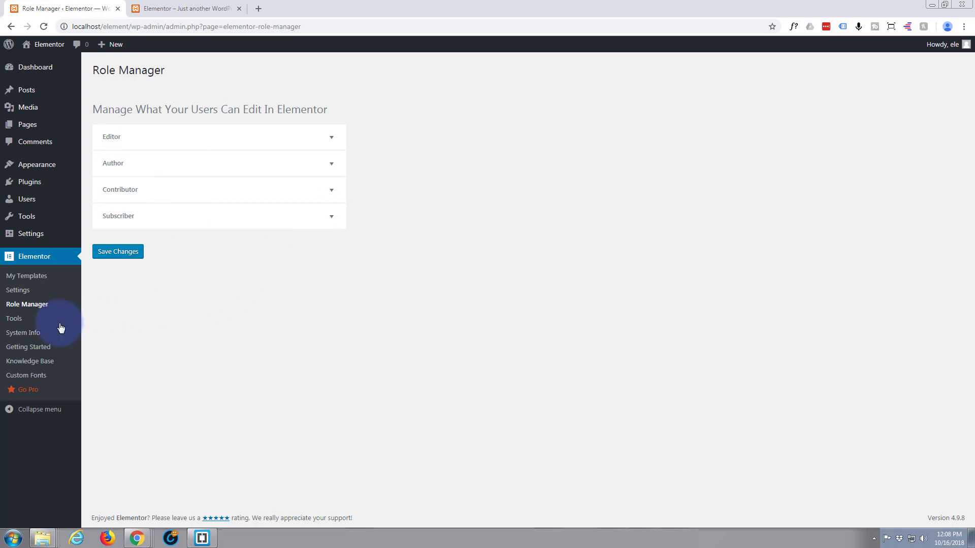
# Go to Elementor > Tools to see Regenerate CSS, Sync Library and Debug Bar set to Disable.
pyautogui.click(18, 321)
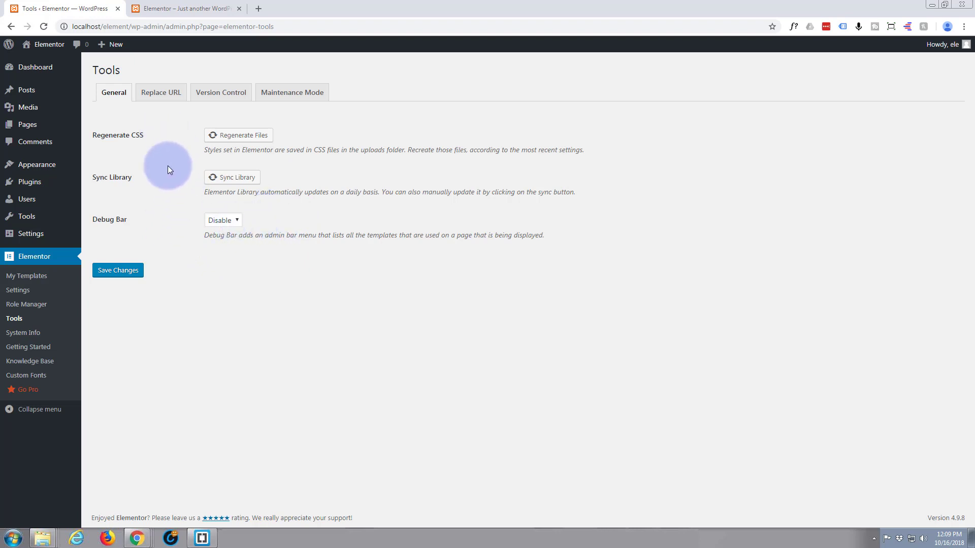
# Switch the Tools page to the Replace URL tab, leaving old and new URL fields empty.
pyautogui.click(155, 99)
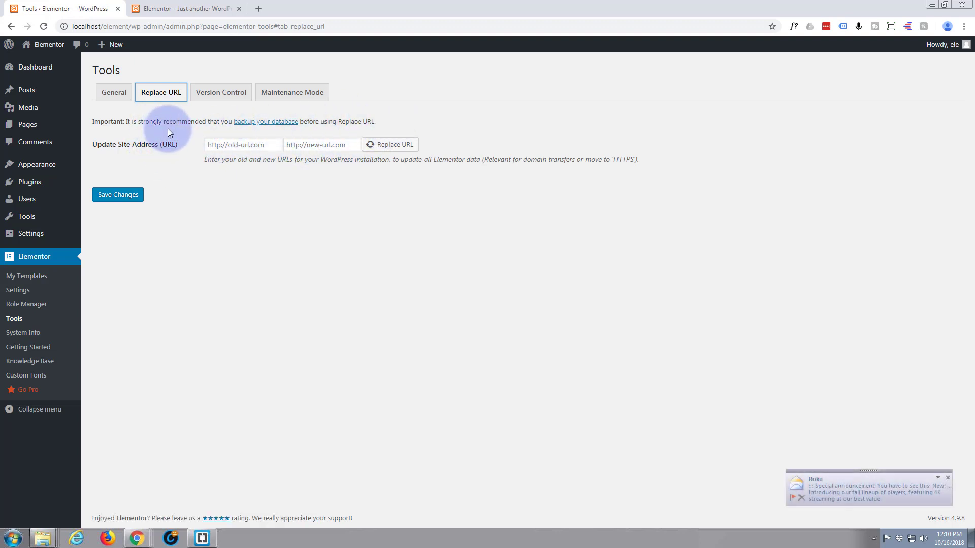
# Show the Version Control tab with rollback to v2.1.8 and Beta Tester disabled.
pyautogui.click(217, 97)
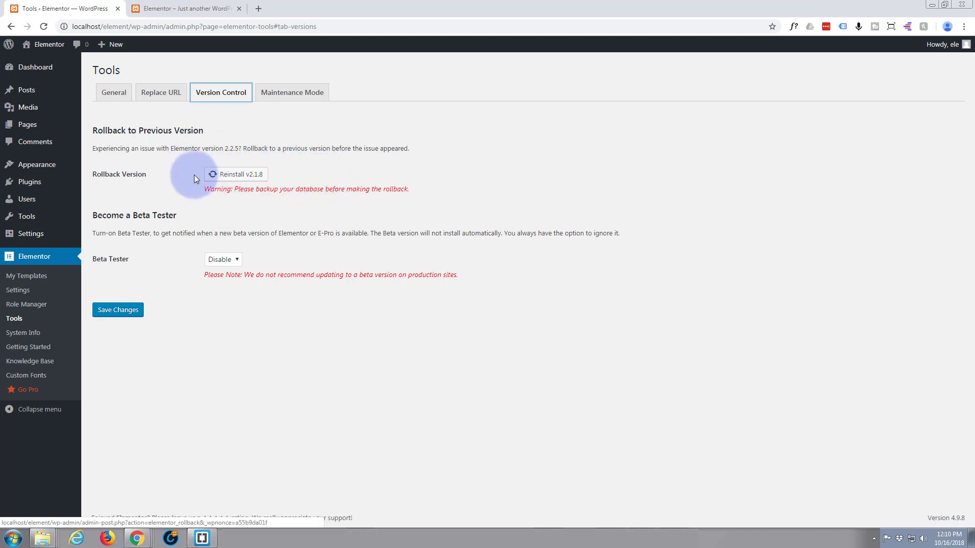
# Check the Maintenance Mode mode and template lists, keeping mode Disabled and no template chosen.
pyautogui.click(288, 96)
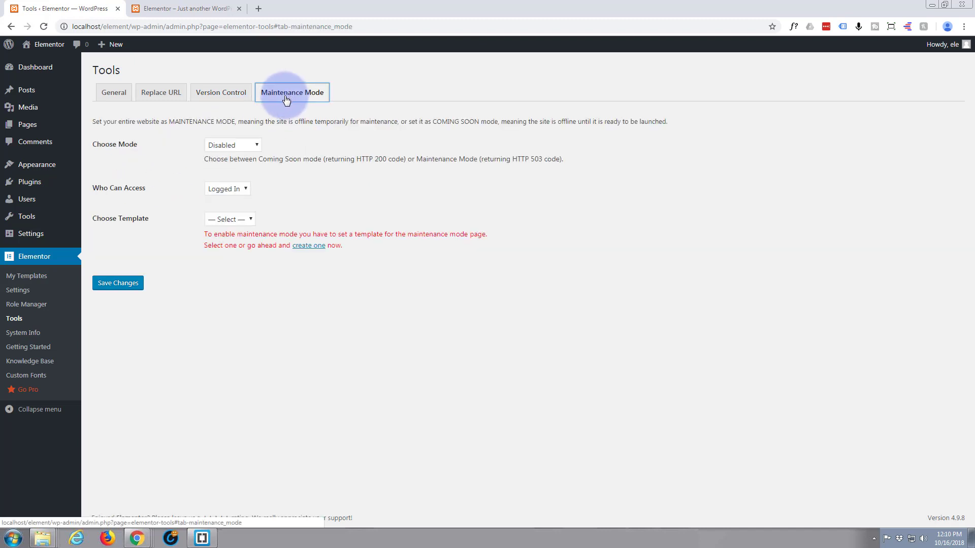
pyautogui.click(257, 146)
pyautogui.click(257, 146)
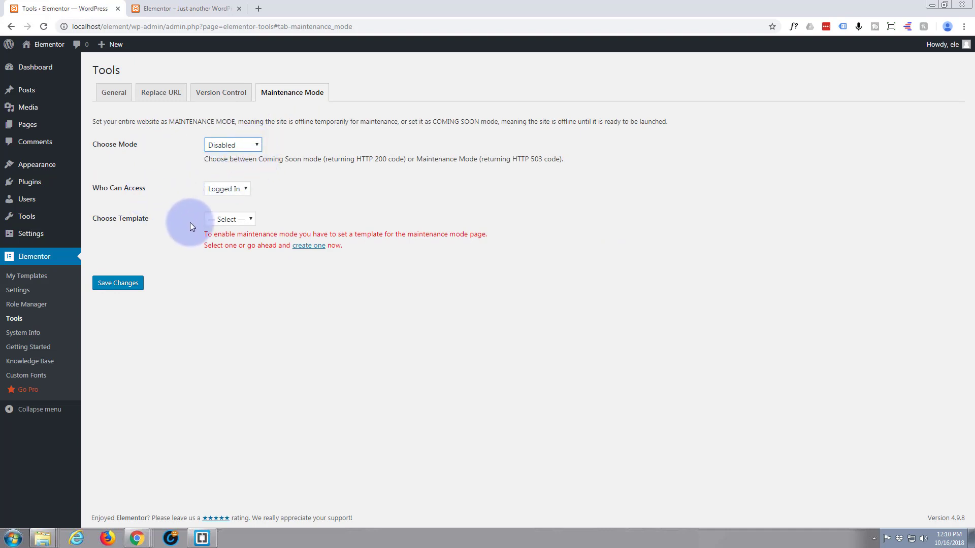
pyautogui.click(250, 219)
pyautogui.click(250, 218)
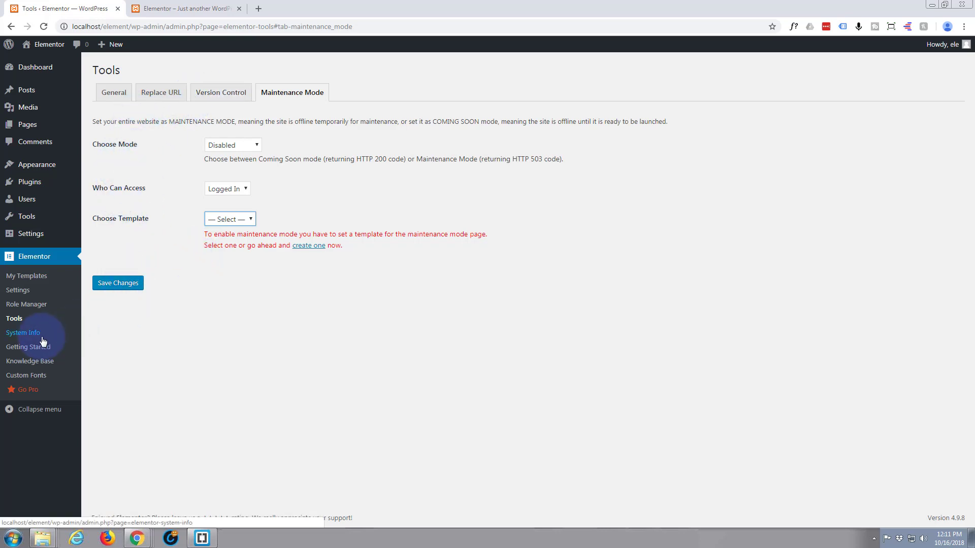
# Scroll through Elementor's System Info report, then bring up the Getting Started welcome page.
pyautogui.click(23, 335)
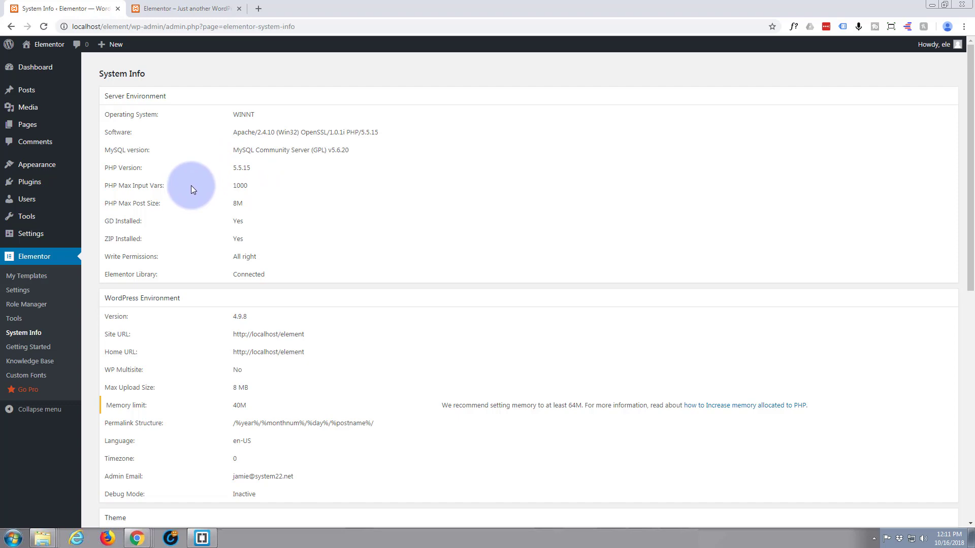
pyautogui.scroll(-4, 191, 185)
pyautogui.scroll(4, 190, 187)
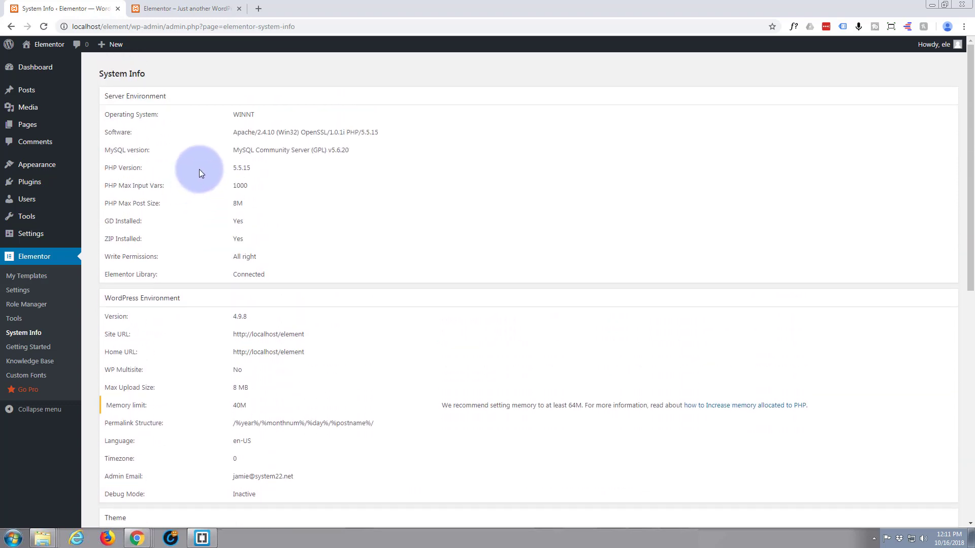
pyautogui.scroll(-3, 199, 169)
pyautogui.scroll(3, 199, 171)
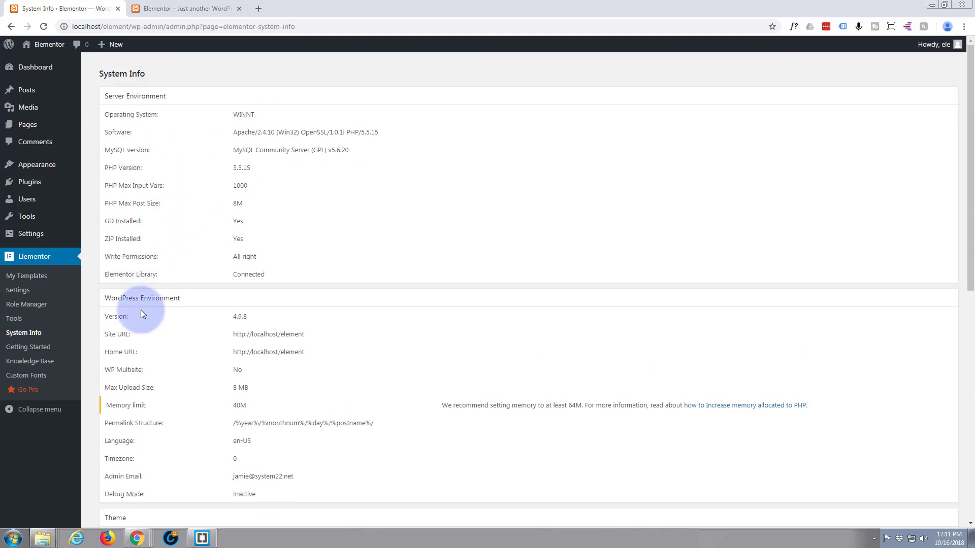
pyautogui.click(26, 351)
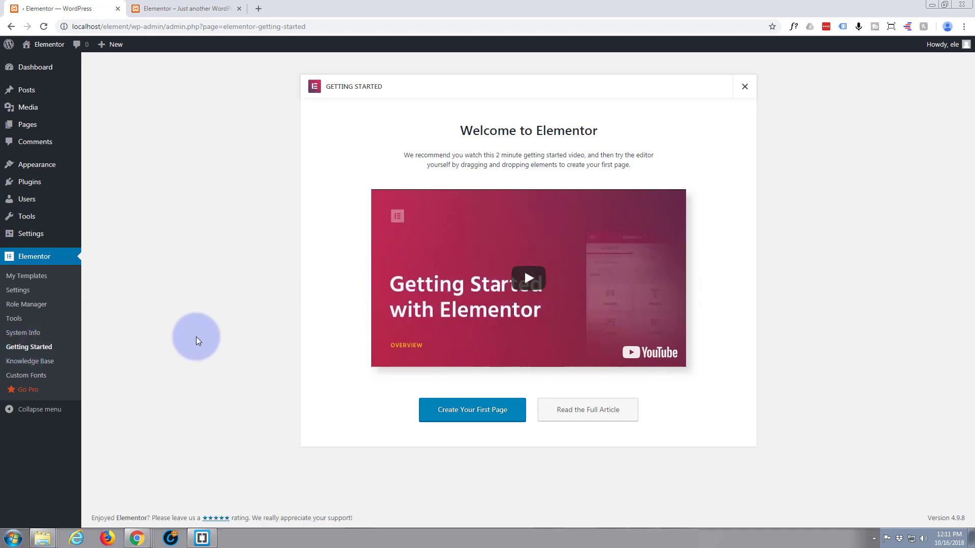
# Browse the Elementor Docs knowledge base categories, then return to the Getting Started admin page.
pyautogui.click(42, 363)
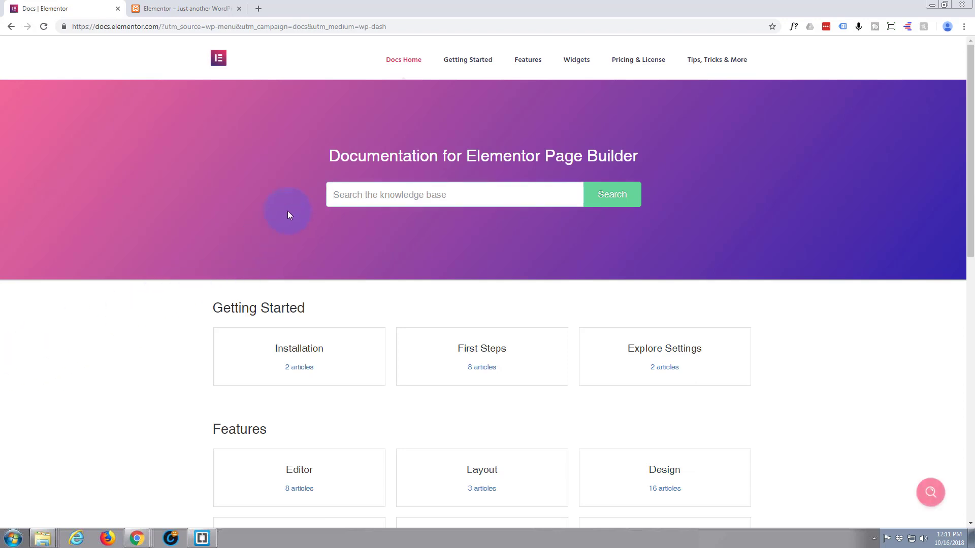
pyautogui.click(410, 197)
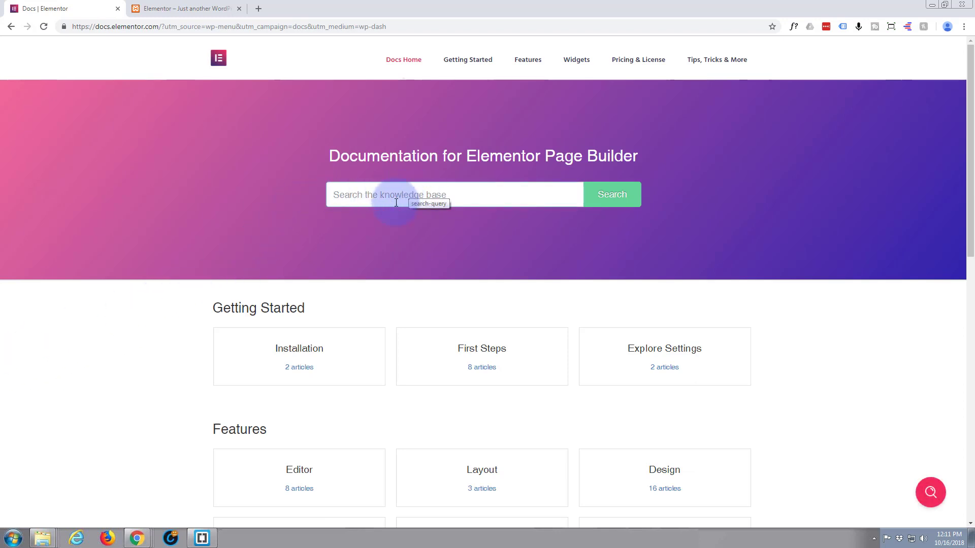
pyautogui.scroll(-4, 383, 269)
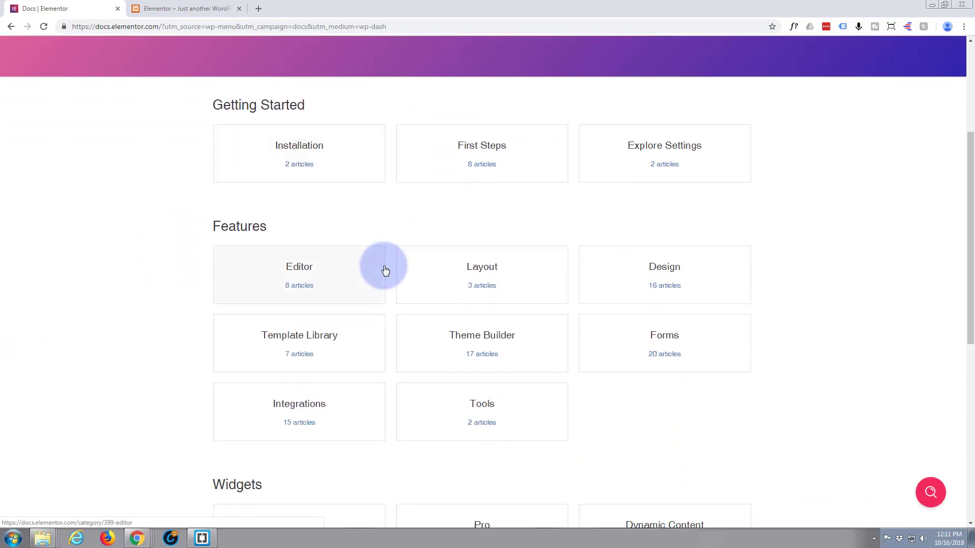
pyautogui.scroll(-2, 385, 270)
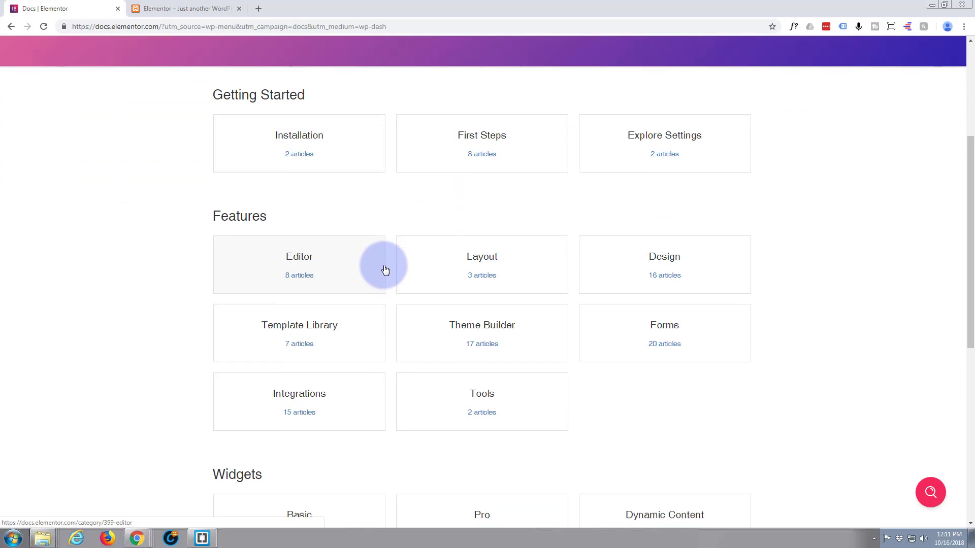
pyautogui.scroll(3, 384, 264)
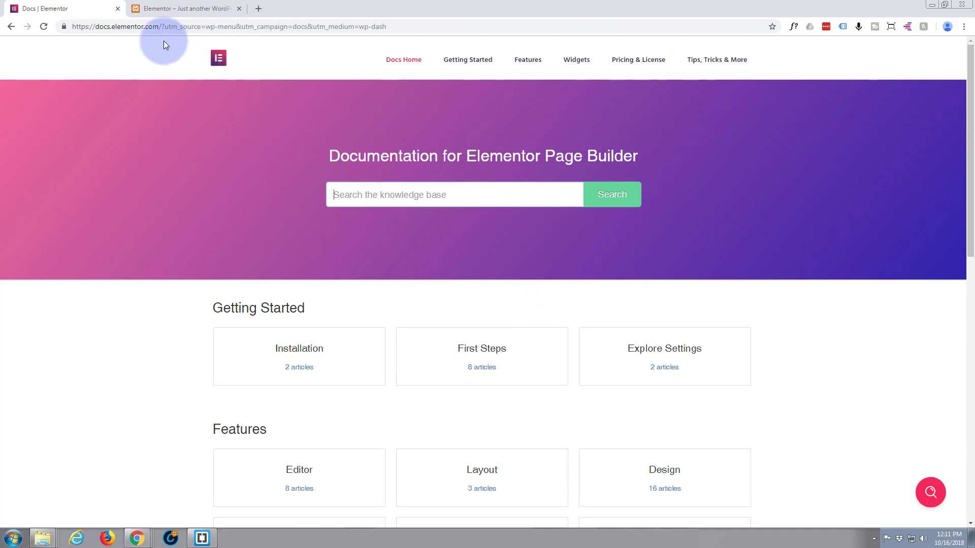
pyautogui.click(11, 26)
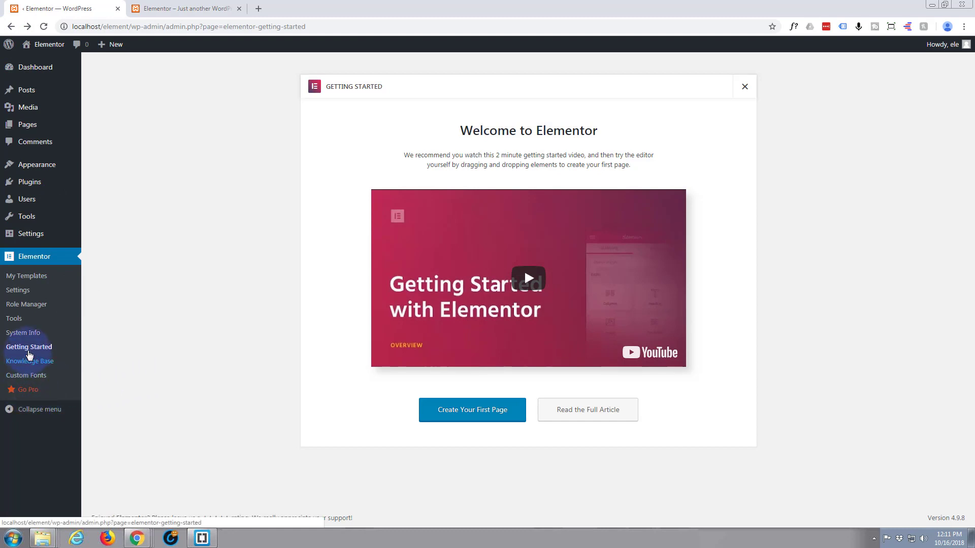
# Show the Custom Fonts page from the Elementor admin menu.
pyautogui.click(25, 378)
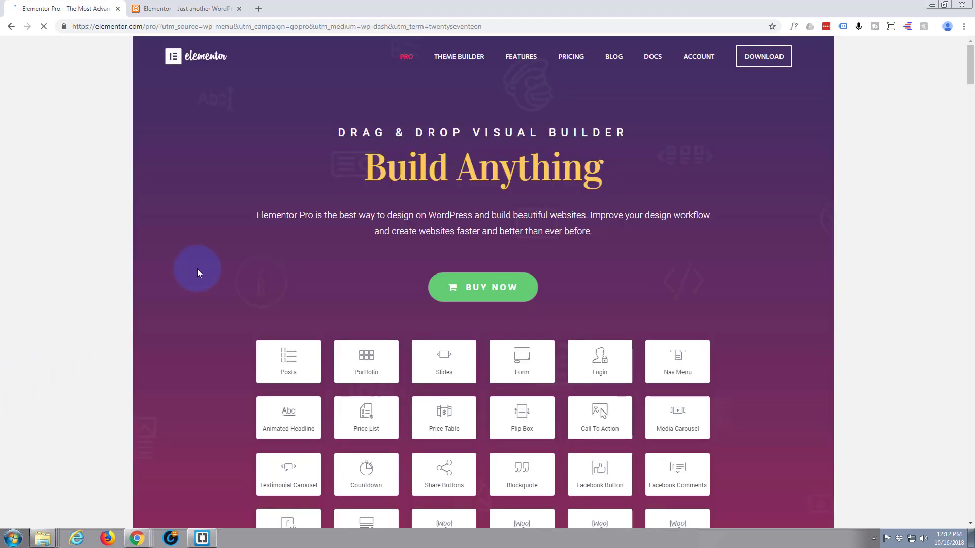
pyautogui.scroll(-3, 197, 251)
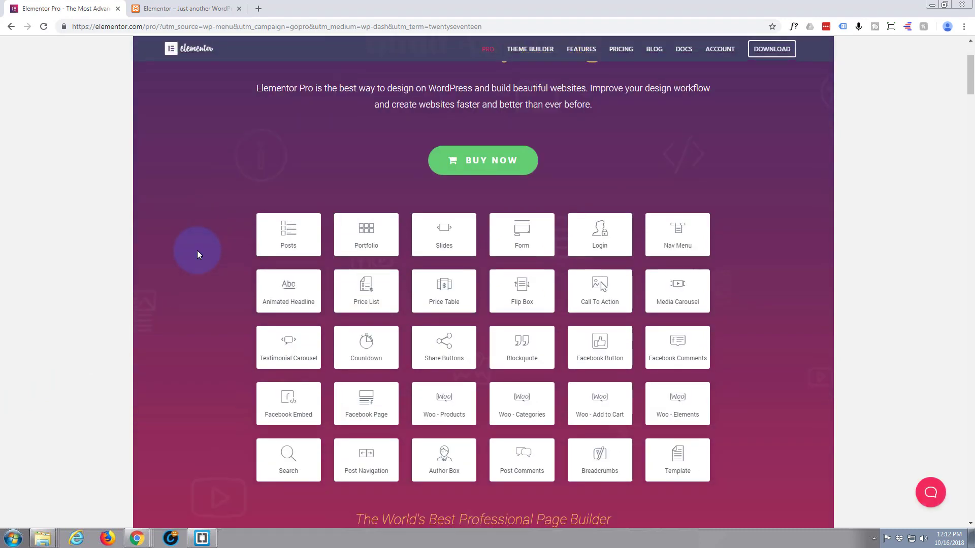
pyautogui.scroll(-3, 197, 251)
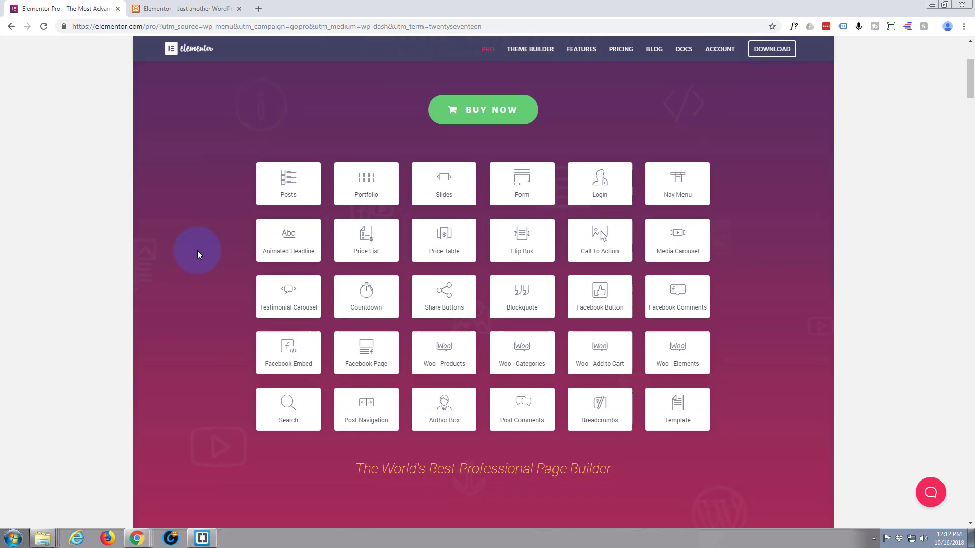
pyautogui.scroll(-5, 197, 251)
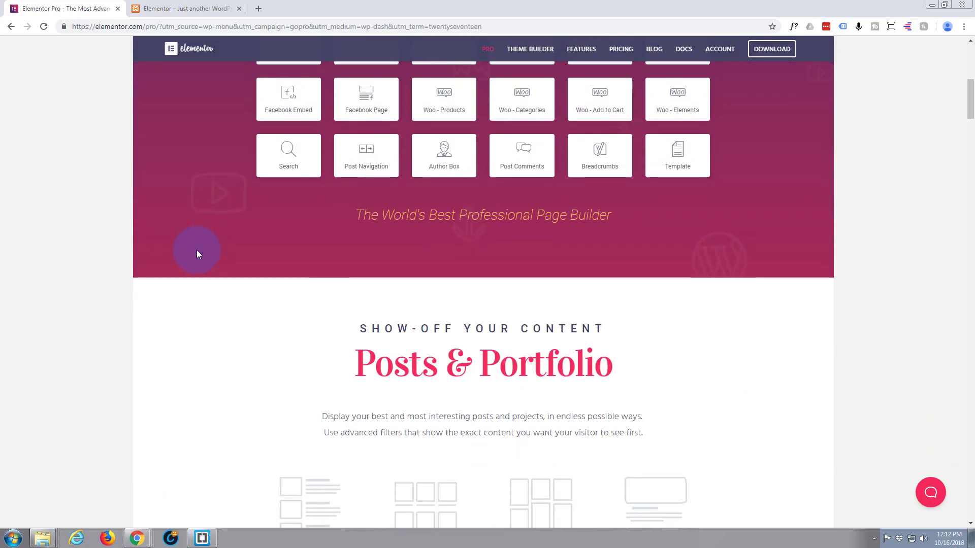
pyautogui.scroll(-8, 196, 250)
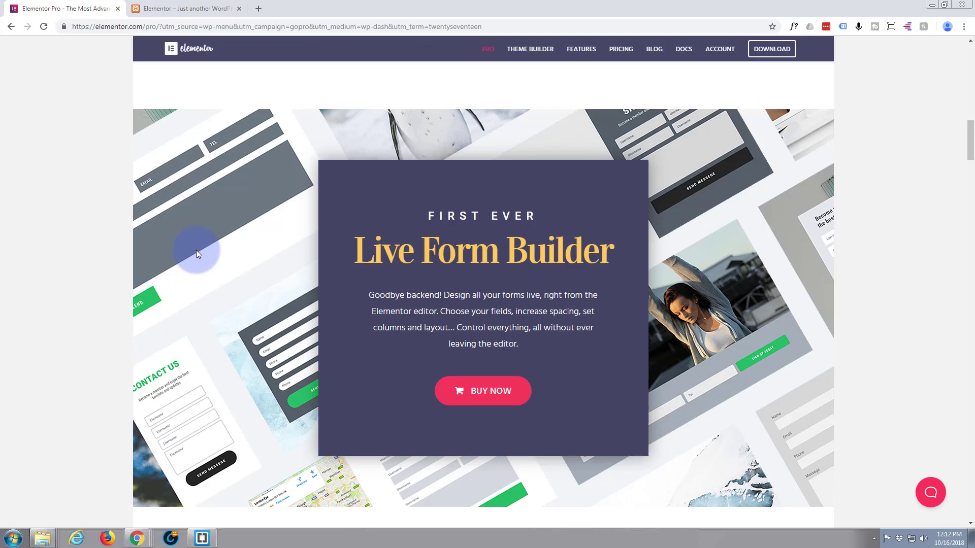
pyautogui.scroll(13, 196, 252)
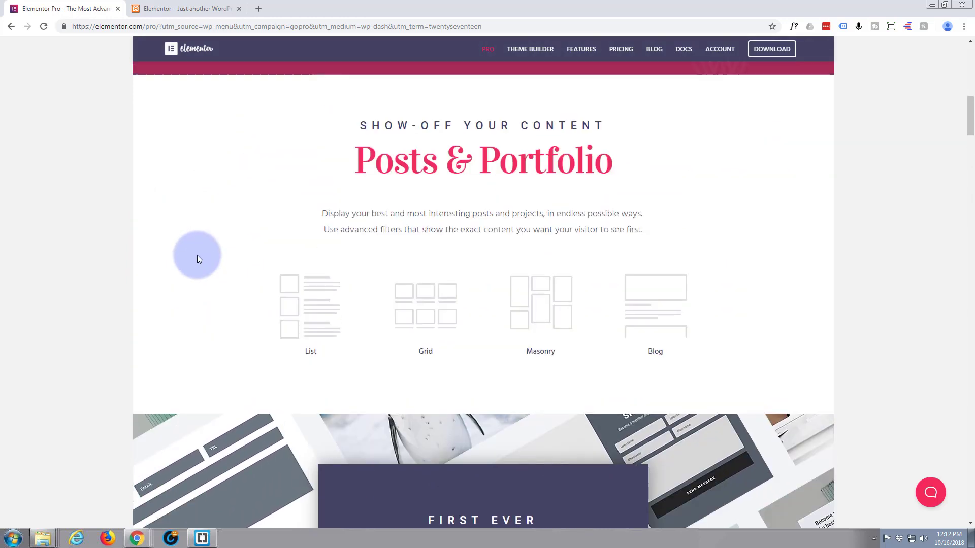
pyautogui.scroll(4, 197, 255)
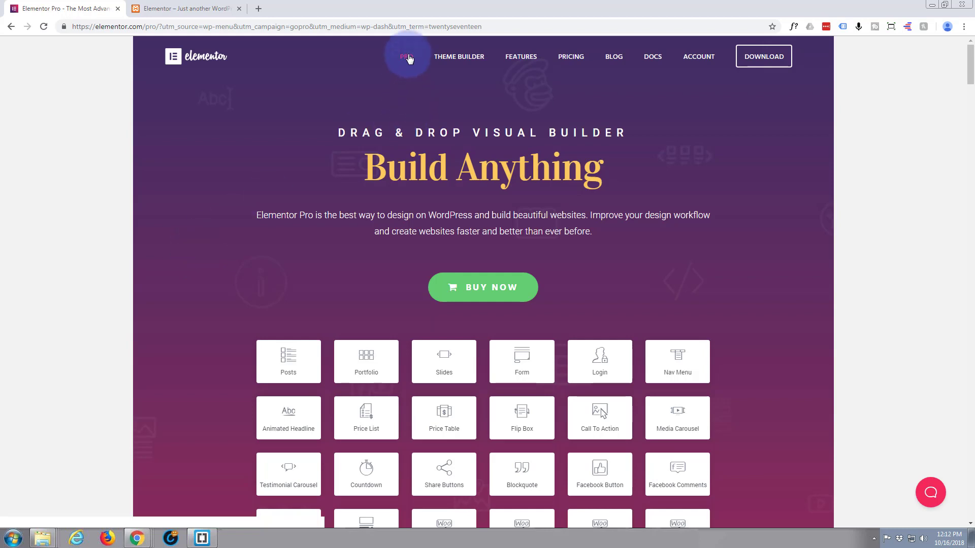
# Jump to the Elementor PRO pricing section and review the $49, $99 and $199 plans.
pyautogui.click(486, 295)
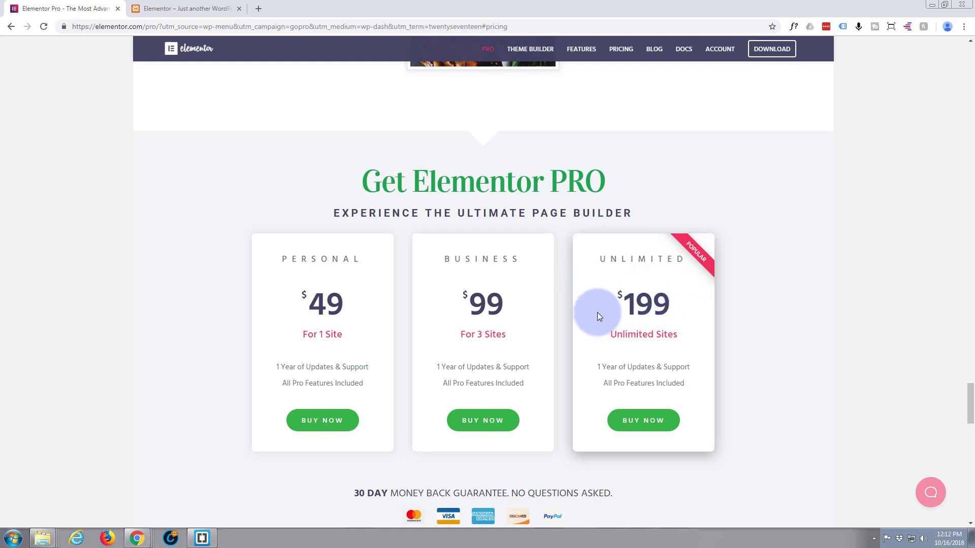
pyautogui.scroll(-2, 596, 315)
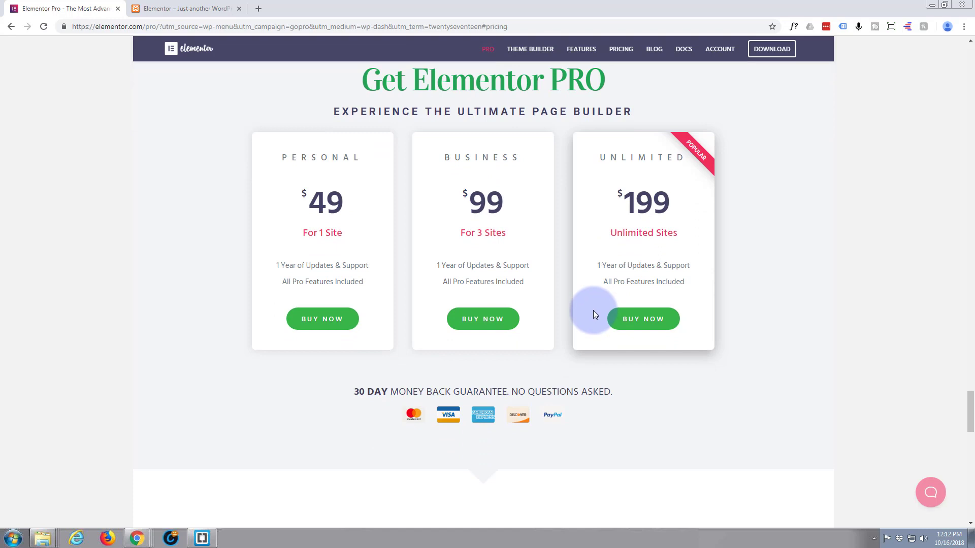
pyautogui.scroll(1, 593, 311)
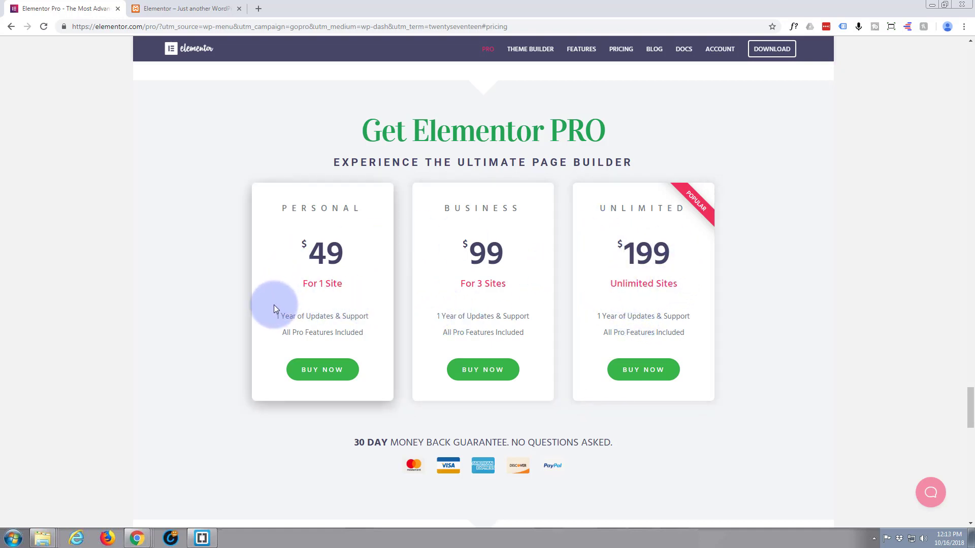
pyautogui.scroll(3, 306, 327)
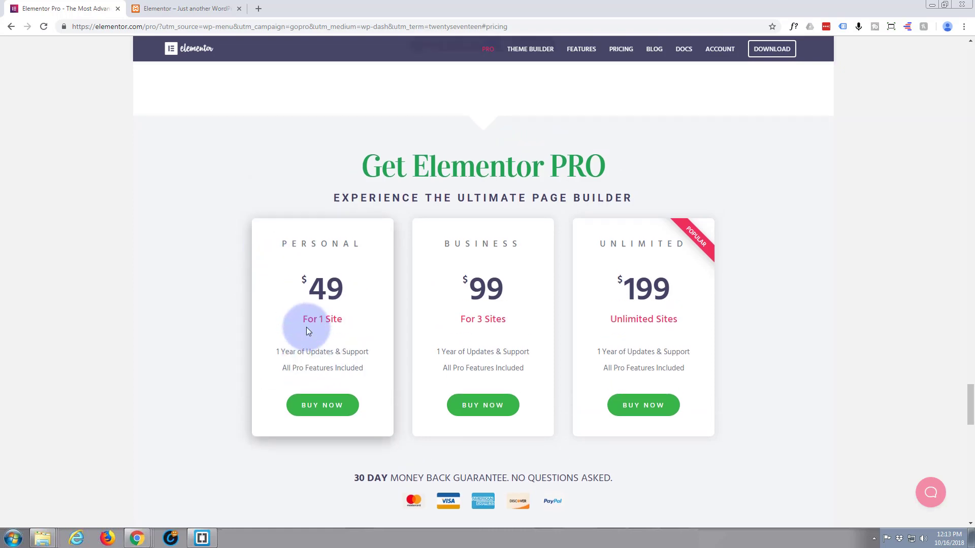
pyautogui.scroll(15, 306, 328)
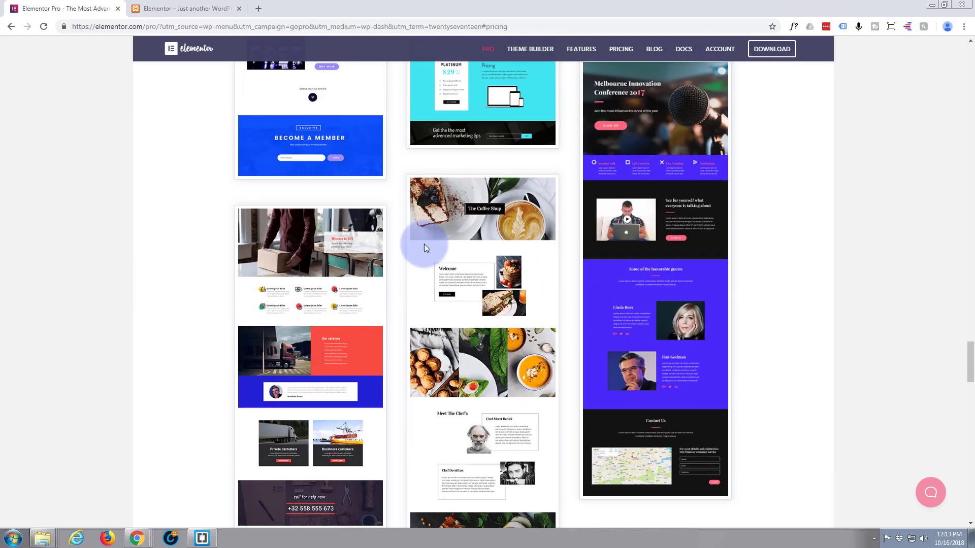
pyautogui.scroll(2, 141, 269)
pyautogui.scroll(8, 43, 309)
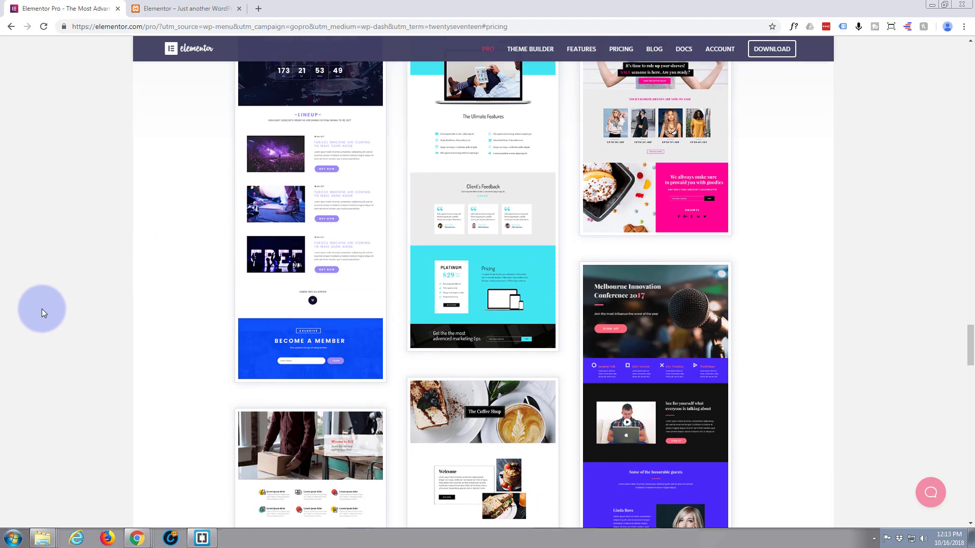
pyautogui.scroll(-2, 43, 312)
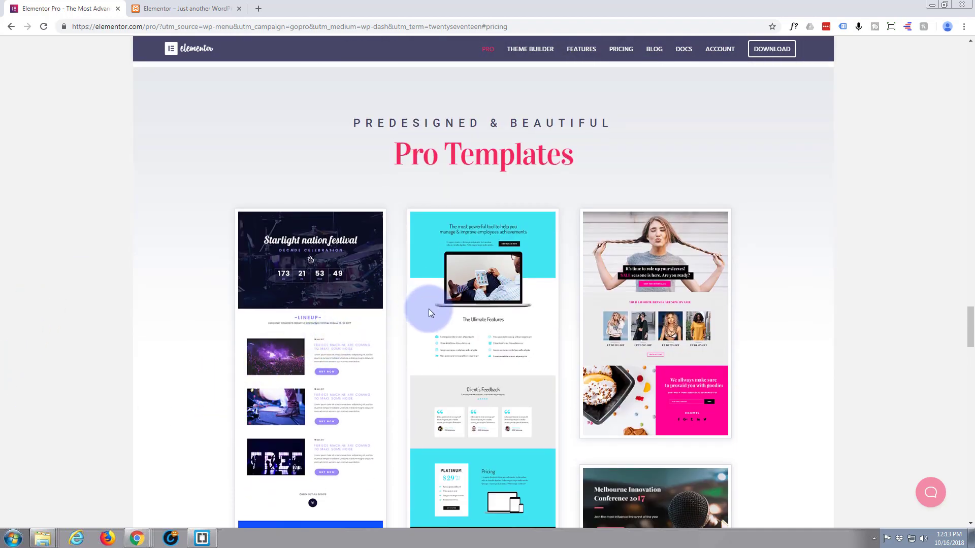
pyautogui.scroll(-4, 429, 309)
pyautogui.scroll(-12, 282, 325)
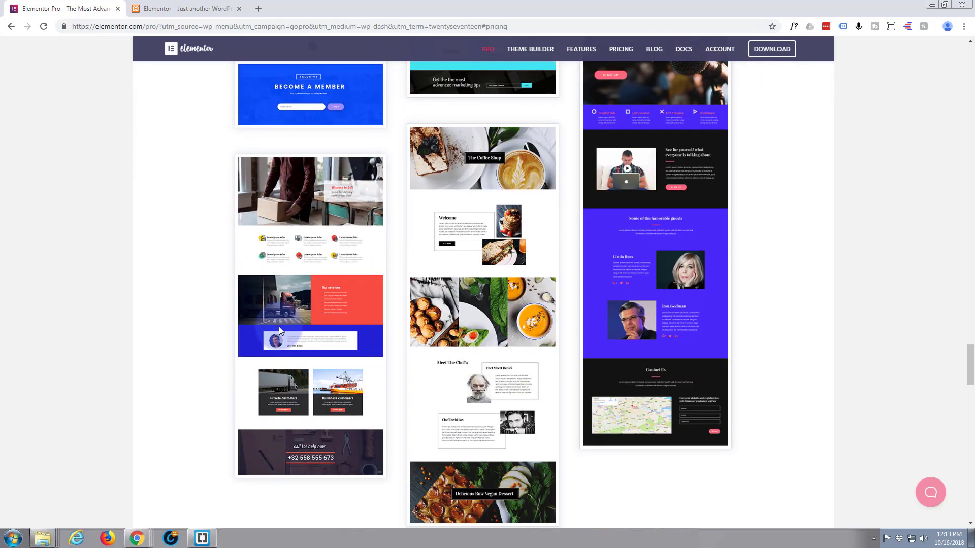
pyautogui.scroll(12, 270, 334)
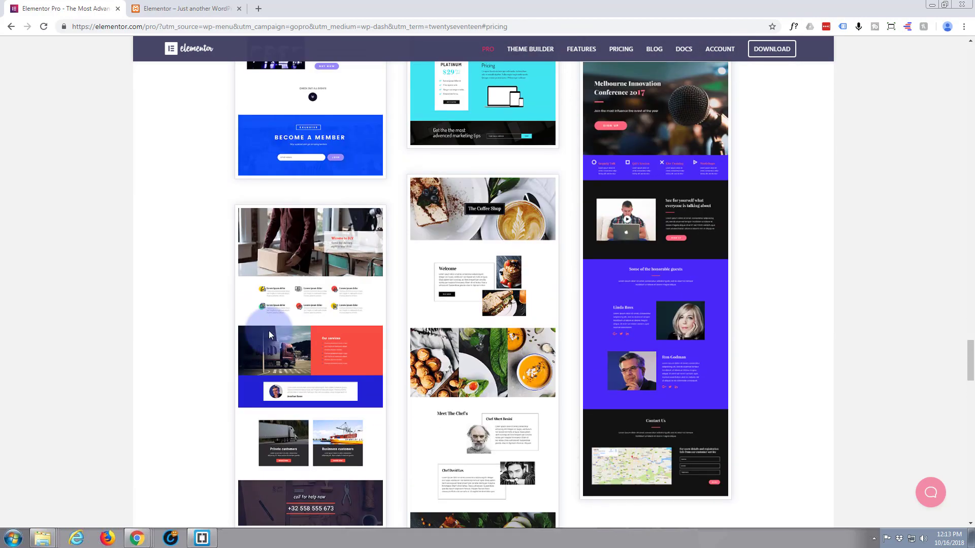
pyautogui.scroll(9, 269, 334)
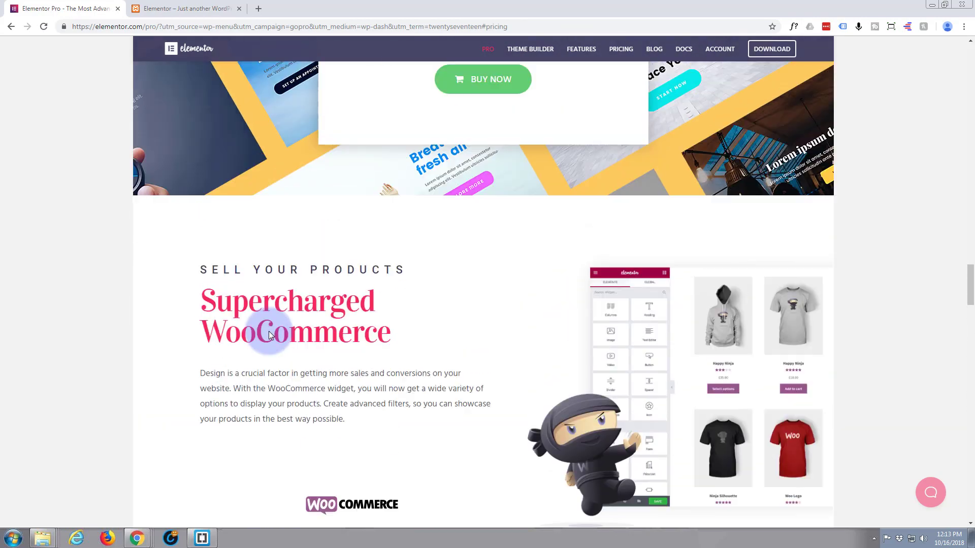
pyautogui.scroll(11, 269, 334)
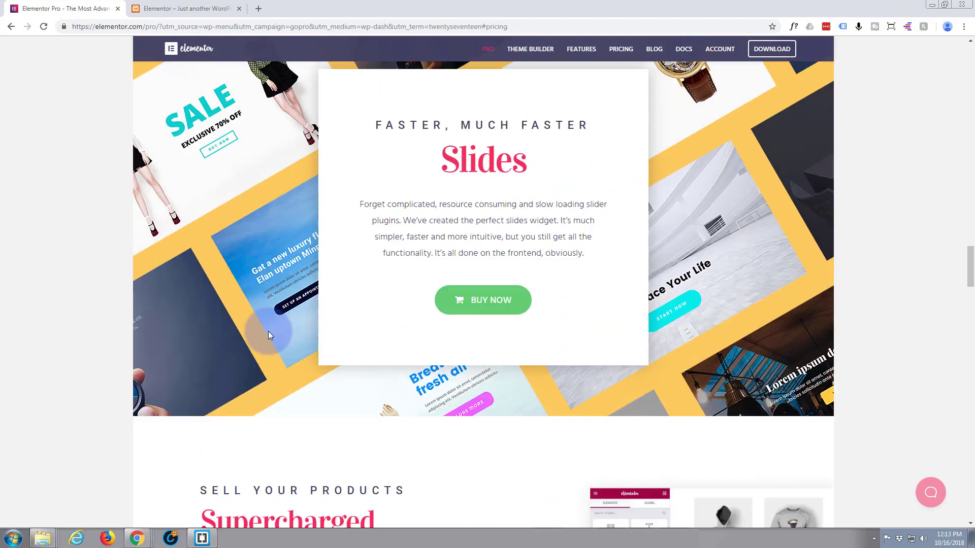
pyautogui.scroll(10, 269, 334)
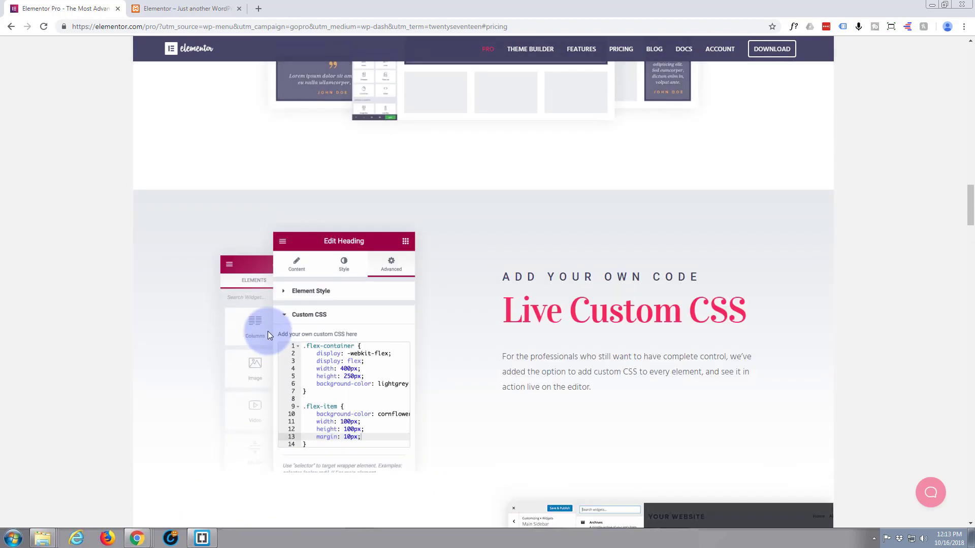